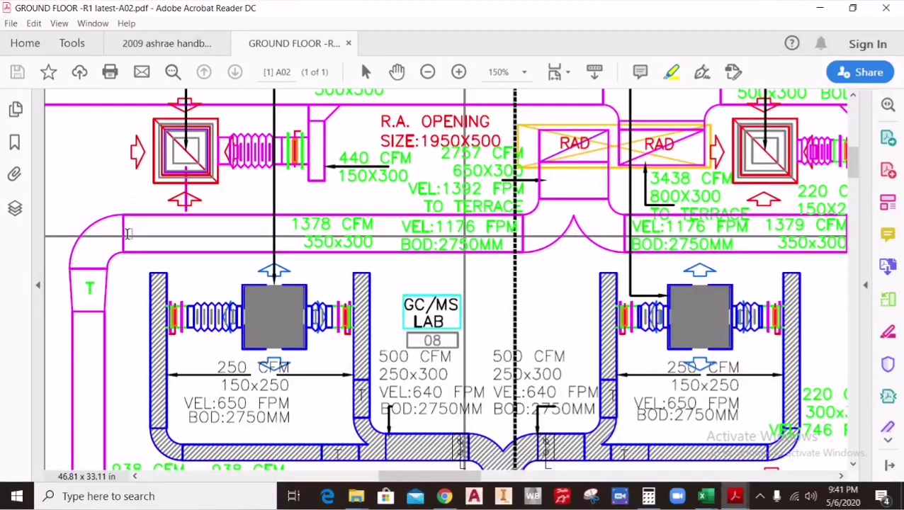
Examine the exhaust duct run around the GC/MS lab on the ground floor plan, following its elbows and transitions to the 938 CFM round collar.
scroll(92, 282, "down", 1)
scroll(92, 282, "down", 1)
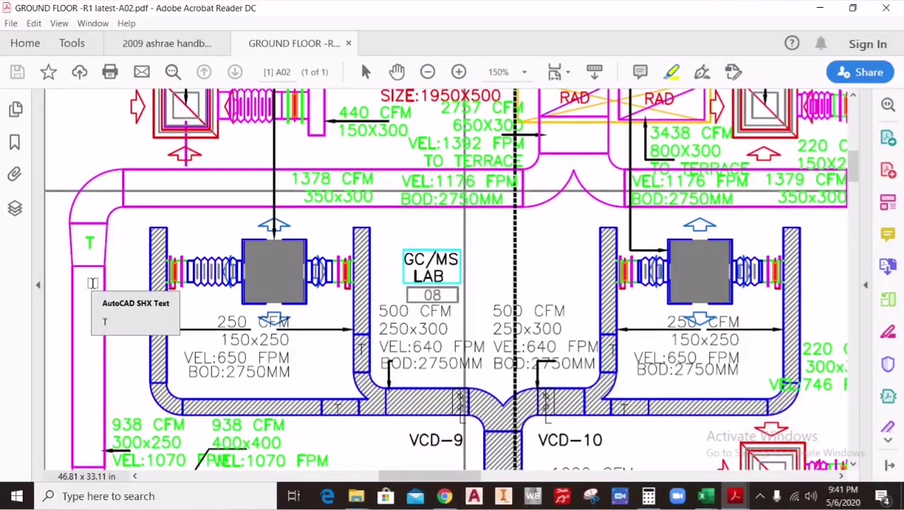
scroll(92, 282, "down", 3)
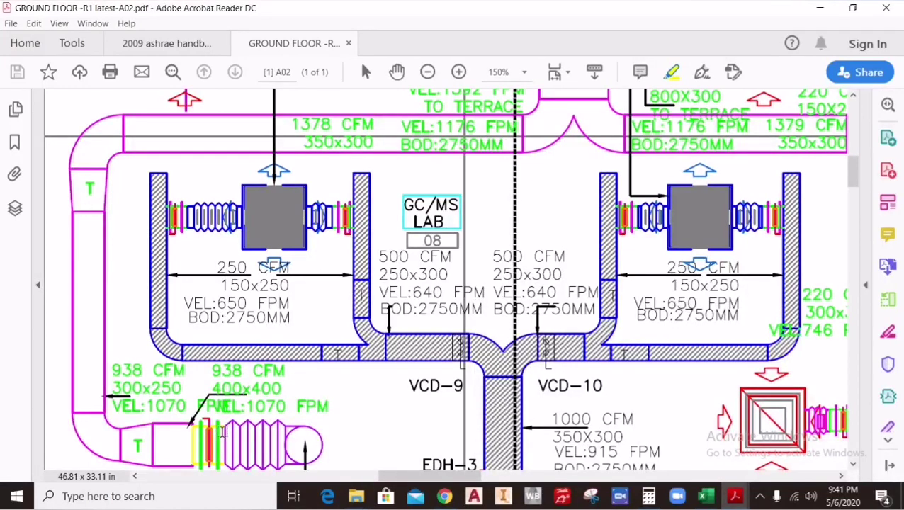
scroll(312, 445, "up", 2)
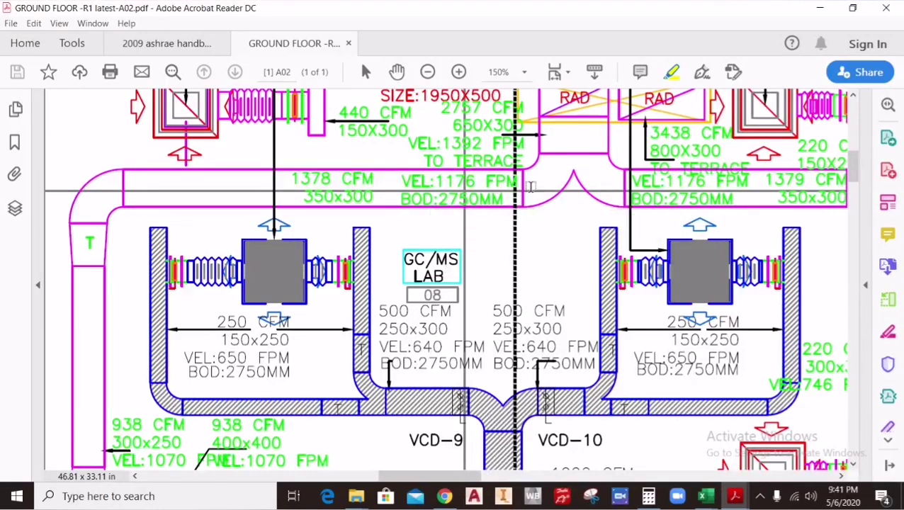
scroll(70, 262, "down", 4)
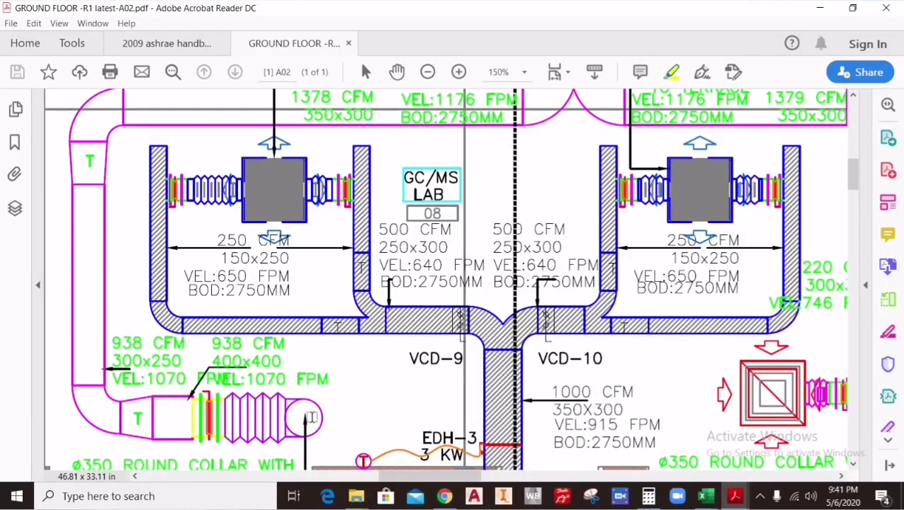
scroll(80, 291, "up", 2)
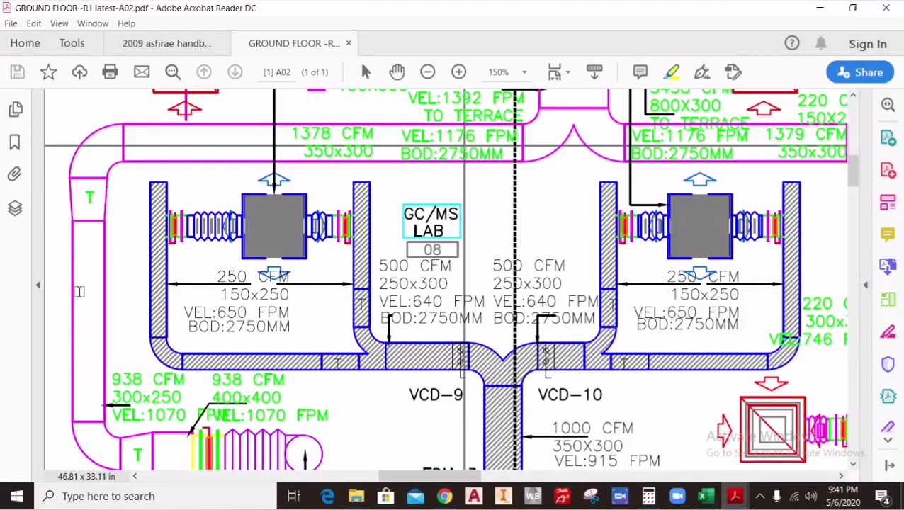
scroll(97, 306, "down", 1)
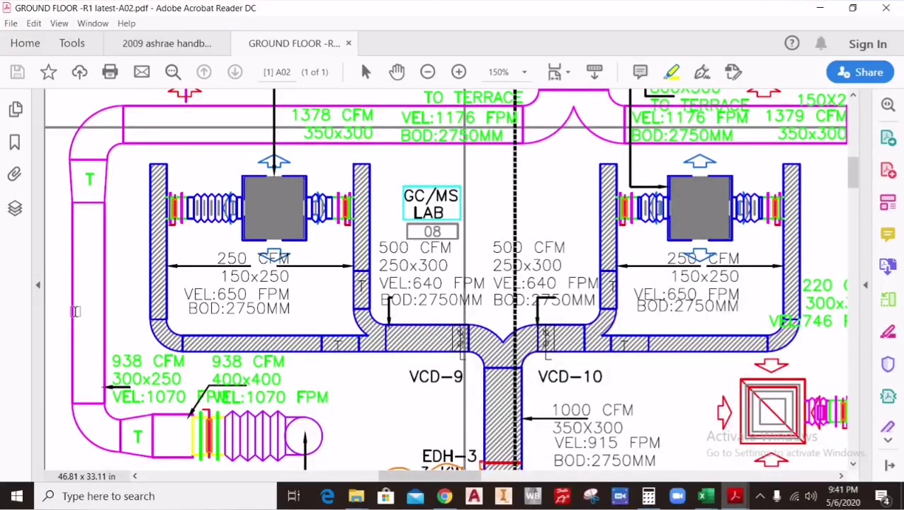
scroll(83, 191, "up", 2)
scroll(83, 191, "up", 2)
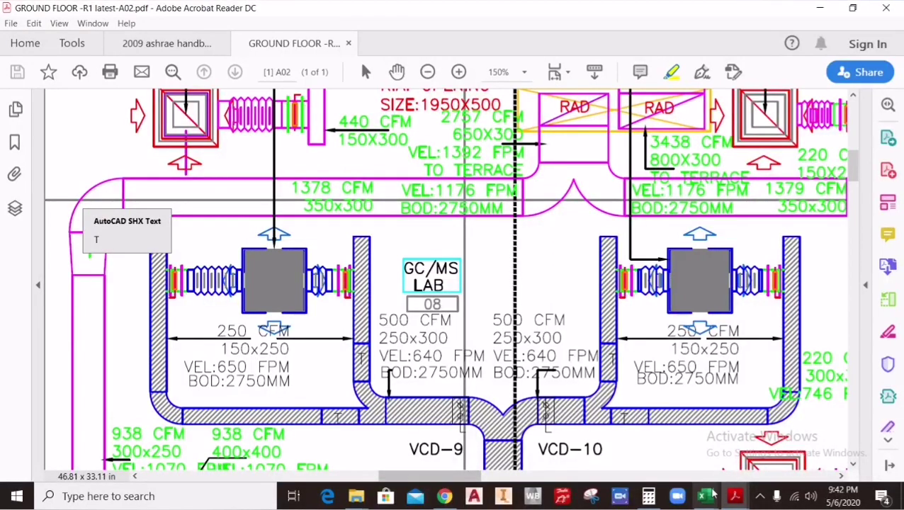
Switch to the external static pressure workbook in Excel and review the airflow, duct size, length and fitting loss inputs of the first supply duct.
mouse_move(721, 500)
left_click(627, 418)
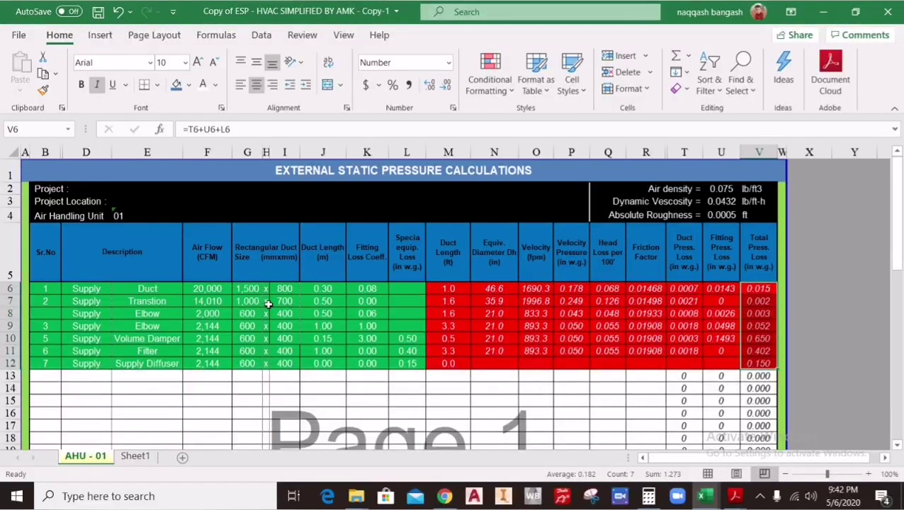
left_click(205, 289)
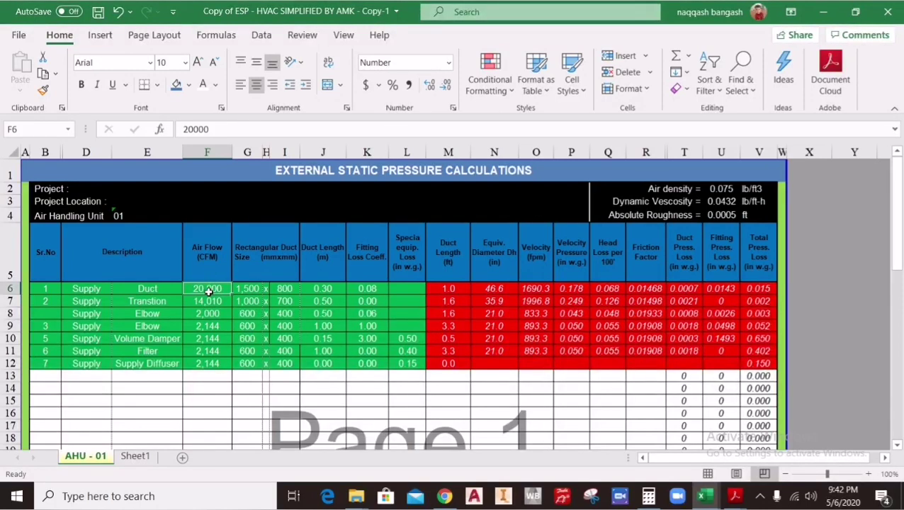
left_click(247, 291)
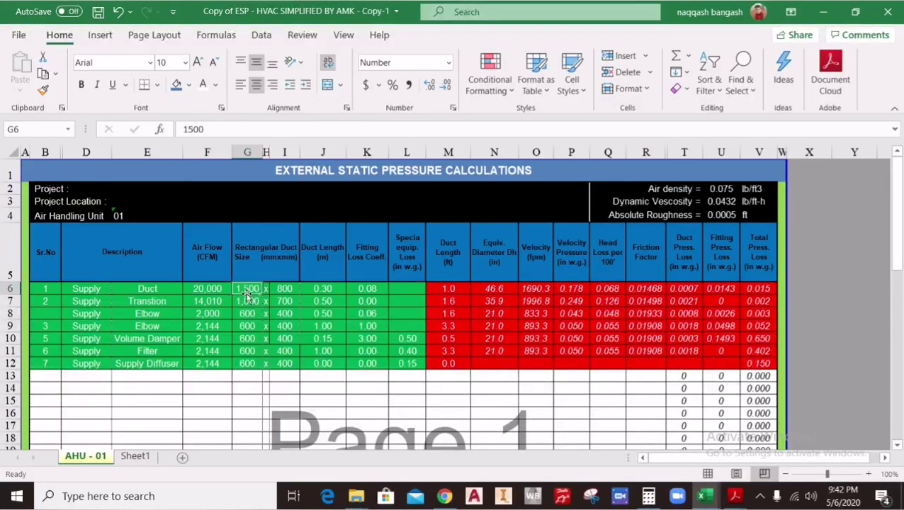
left_click(280, 289)
left_click(323, 289)
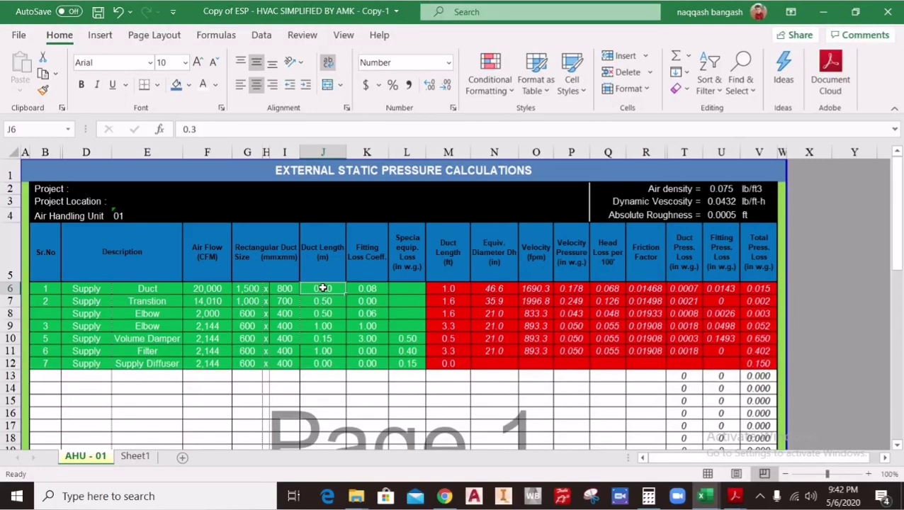
left_click(364, 288)
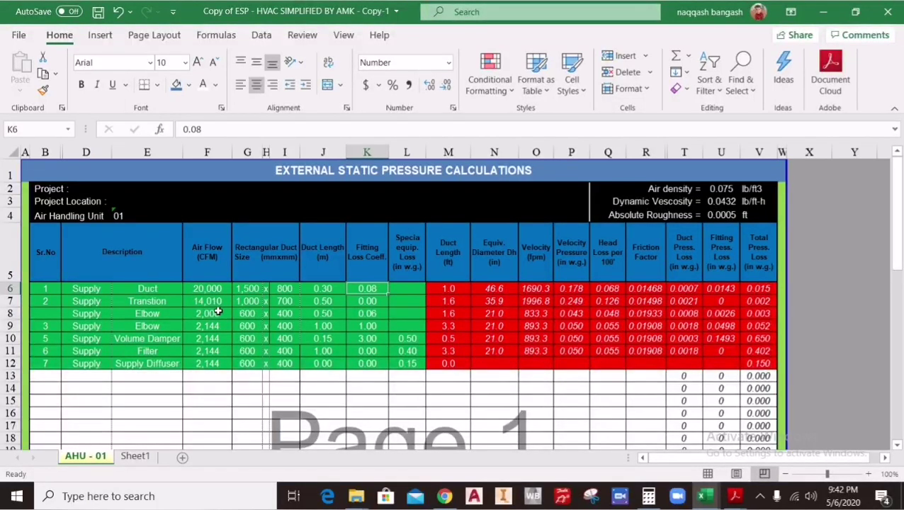
left_click(205, 289)
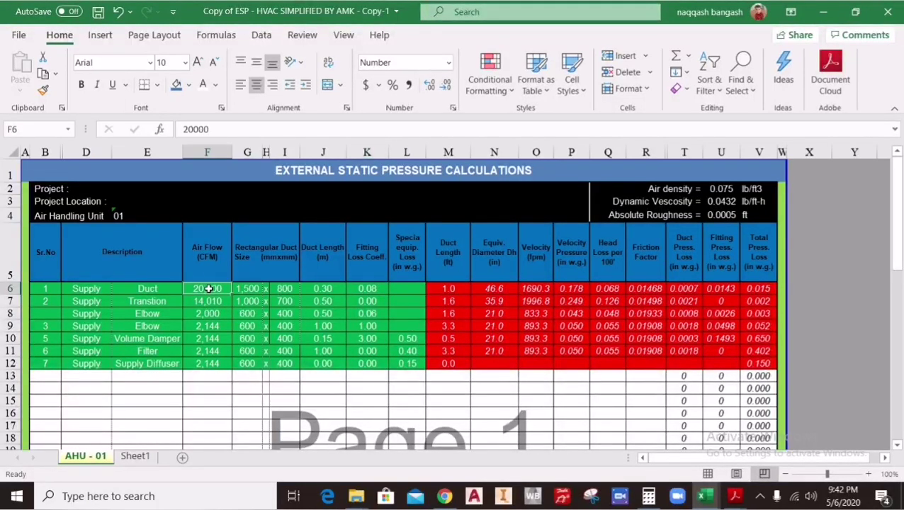
left_click(248, 289)
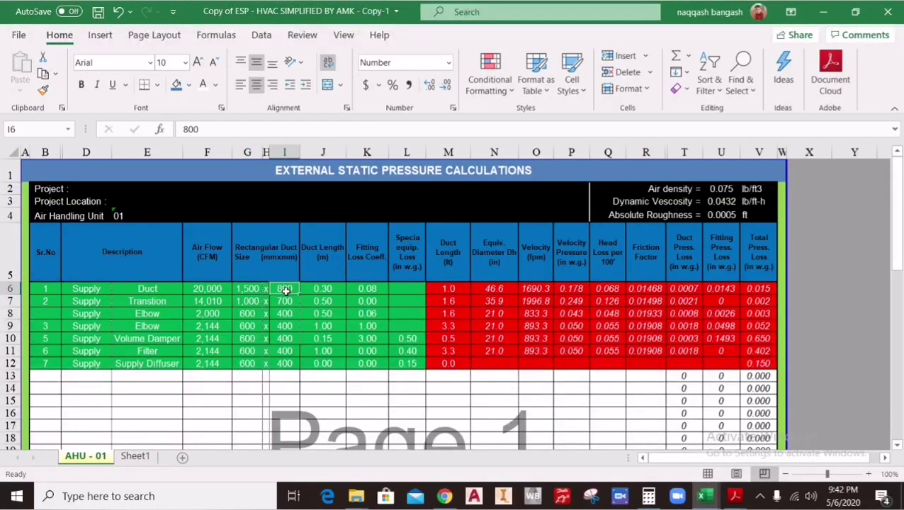
left_click(146, 290)
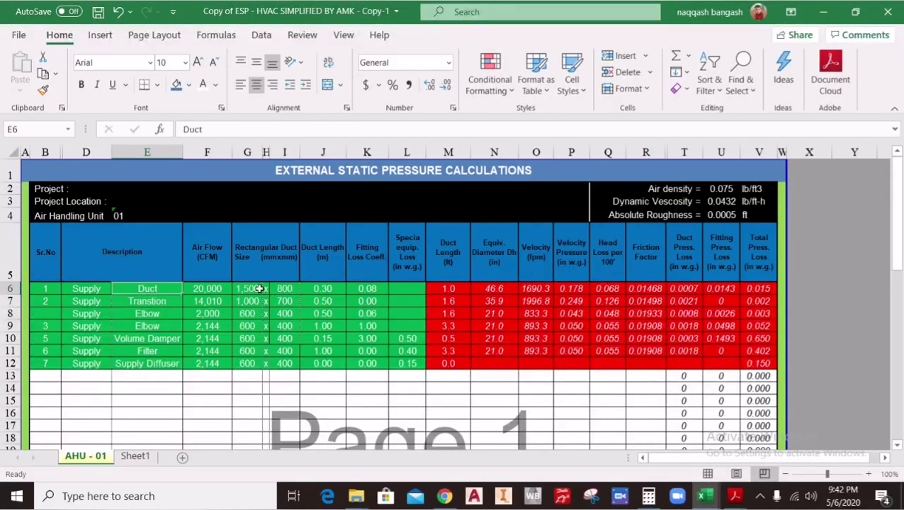
left_click(321, 291)
left_click(358, 289)
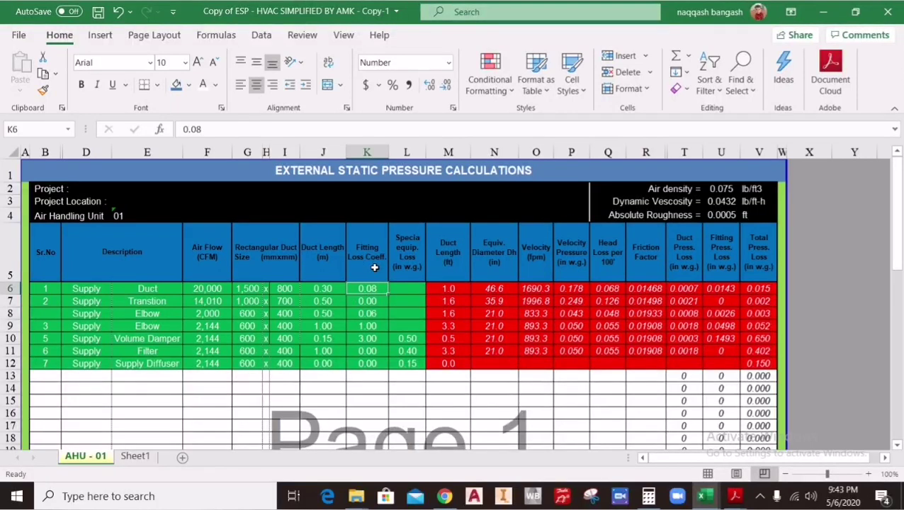
Review the supply component descriptions in E8 to E12, from the first elbow through the volume damper and filter to the supply diffuser.
left_click(148, 313)
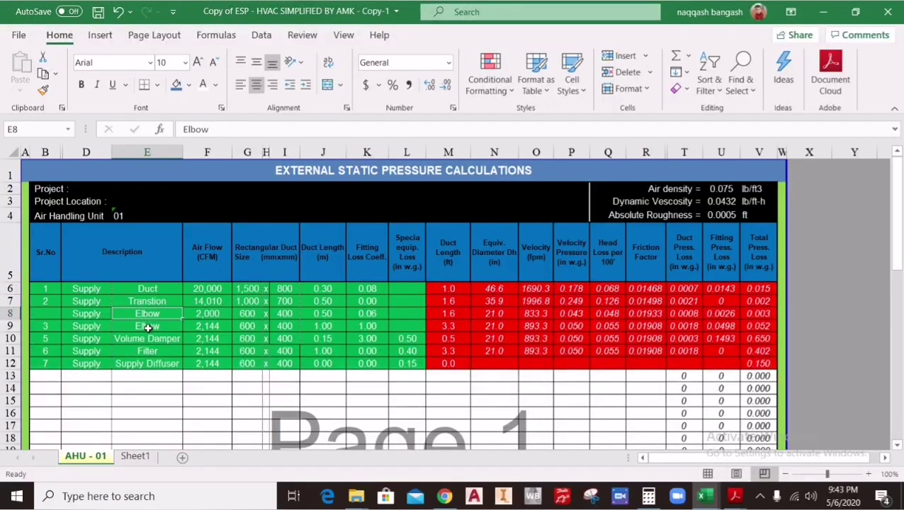
left_click(148, 326)
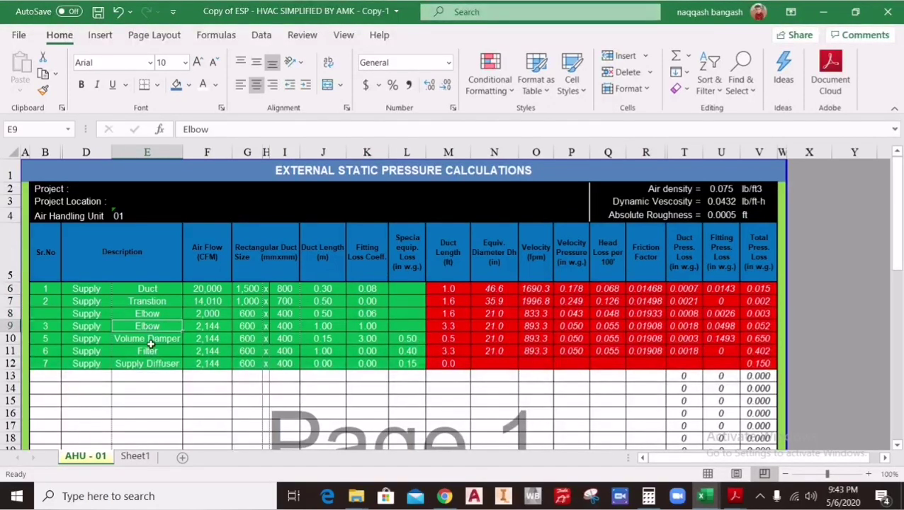
left_click(152, 339)
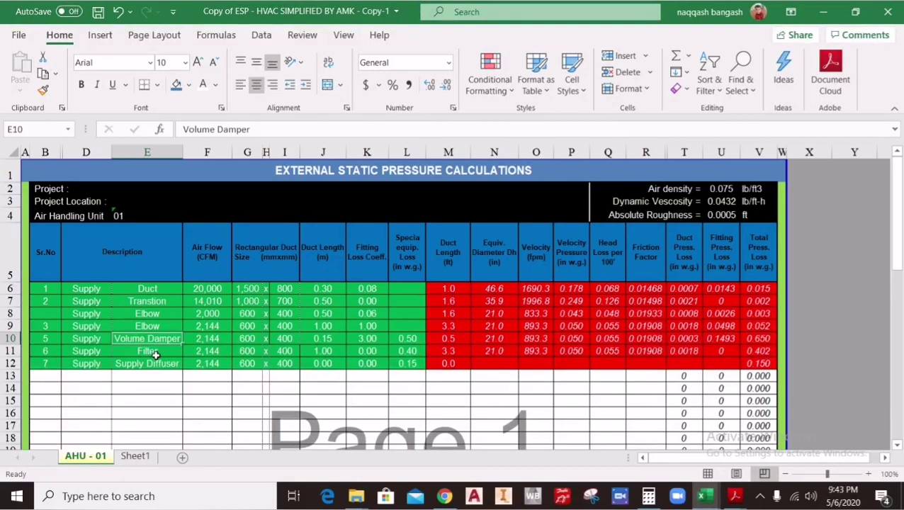
left_click(156, 352)
left_click(157, 365)
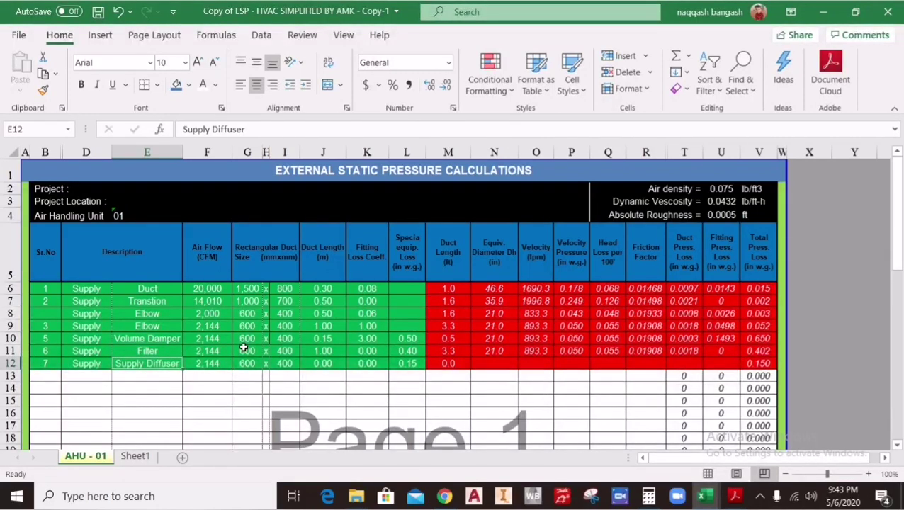
Switch to the 2009 ASHRAE handbook PDF and find the CR3-1 smooth radius elbow table under Rectangular Fittings.
mouse_move(735, 495)
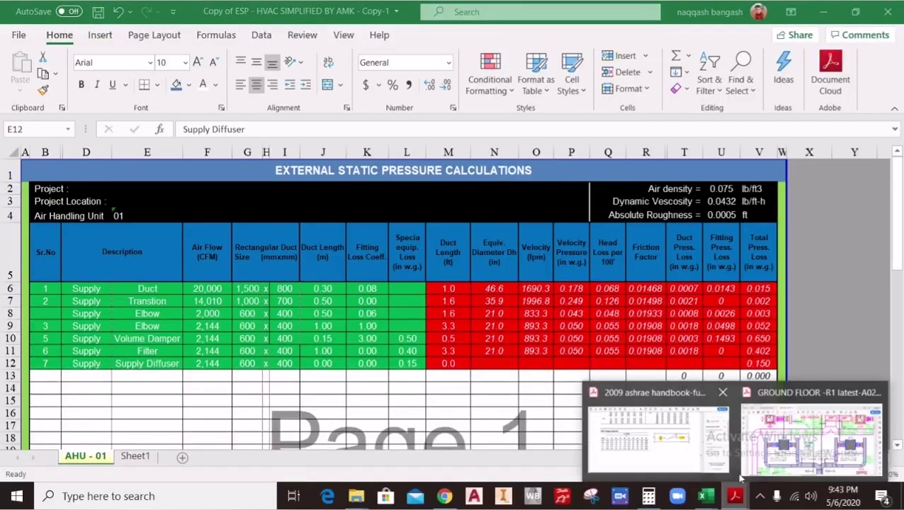
left_click(702, 446)
scroll(446, 319, "up", 10)
scroll(446, 313, "up", 20)
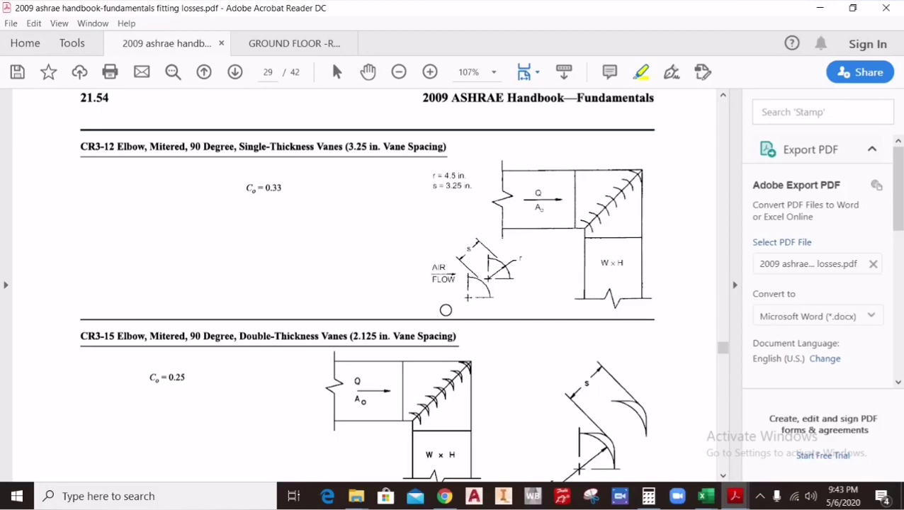
scroll(338, 302, "up", 5)
scroll(338, 302, "up", 20)
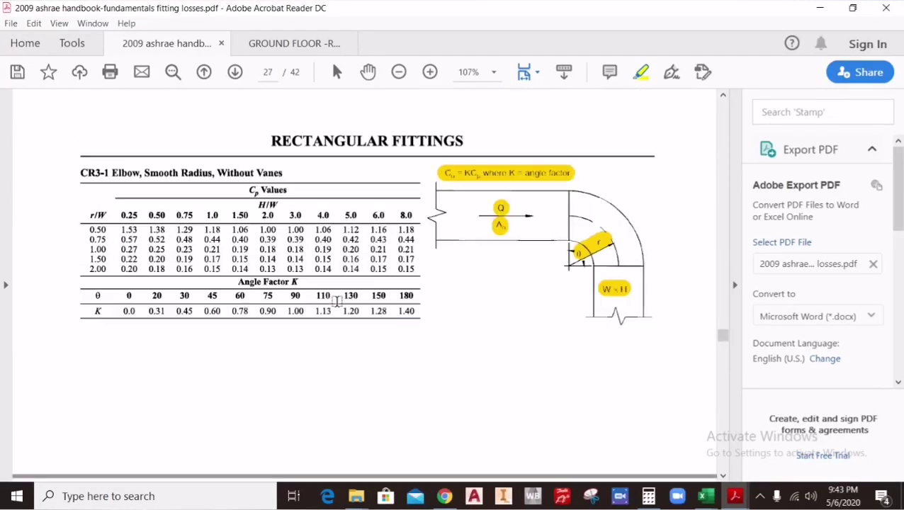
scroll(338, 303, "up", 3)
scroll(365, 260, "down", 2)
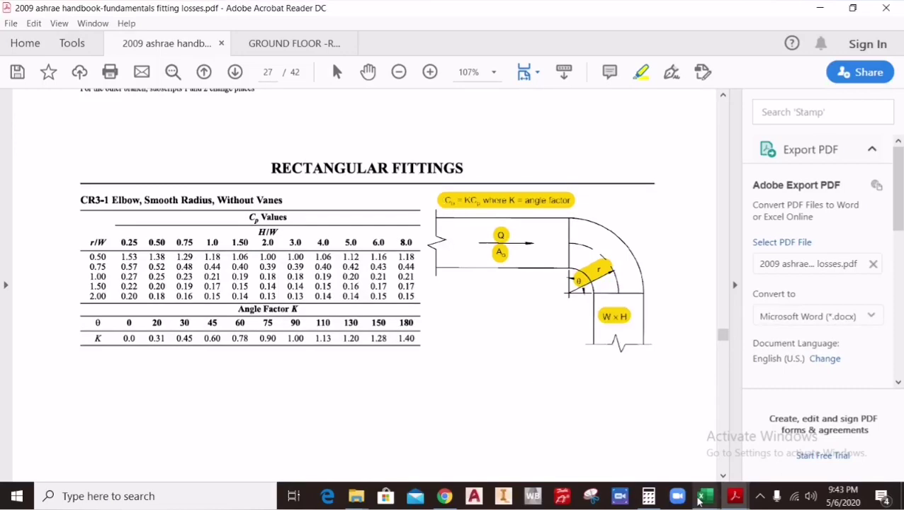
Return to the static pressure workbook and set the fitting loss coefficient of the first supply elbow in K8 to 0.
mouse_move(706, 496)
left_click(727, 450)
left_click(368, 288)
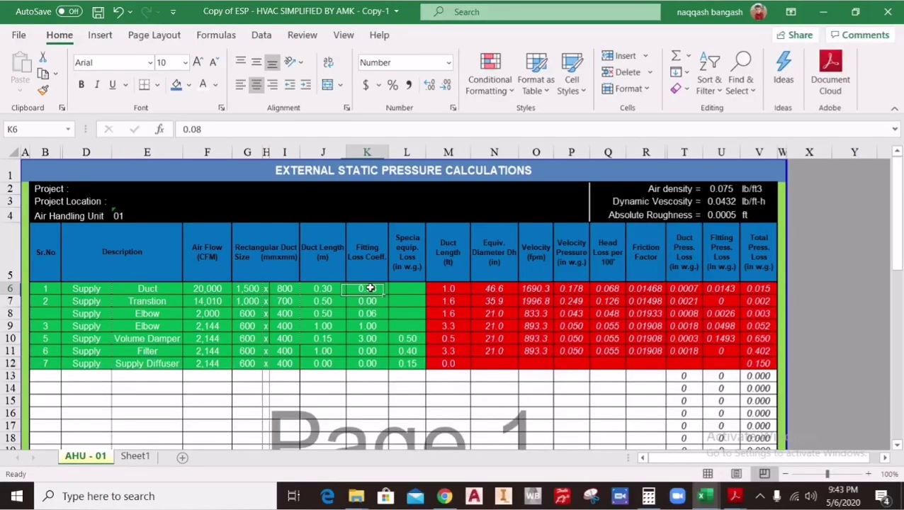
left_click(363, 300)
key("Down")
key("Down")
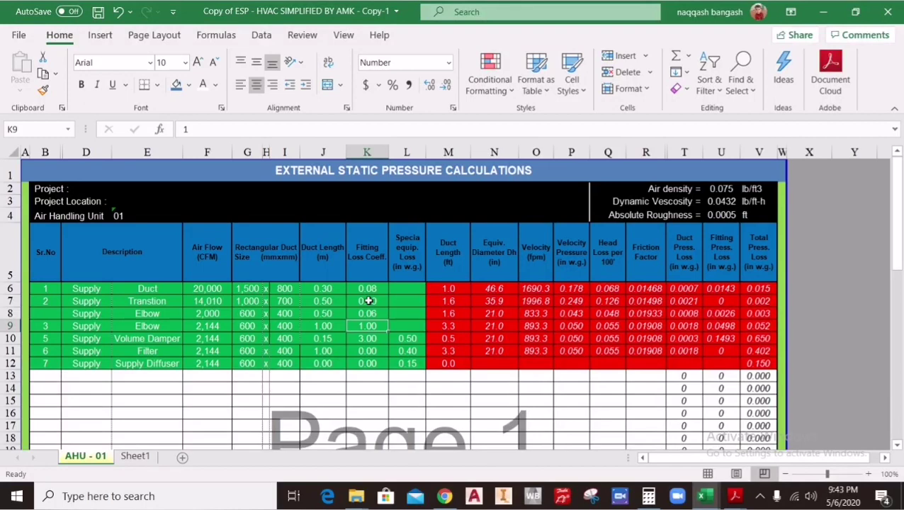
left_click(370, 302)
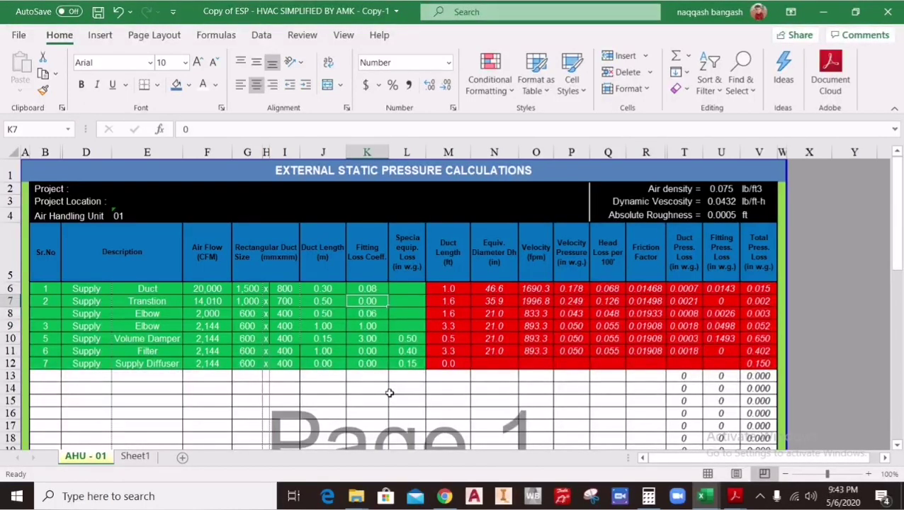
mouse_move(248, 302)
left_mouse_down()
mouse_move(290, 303)
mouse_move(250, 302)
left_mouse_up()
key("Left")
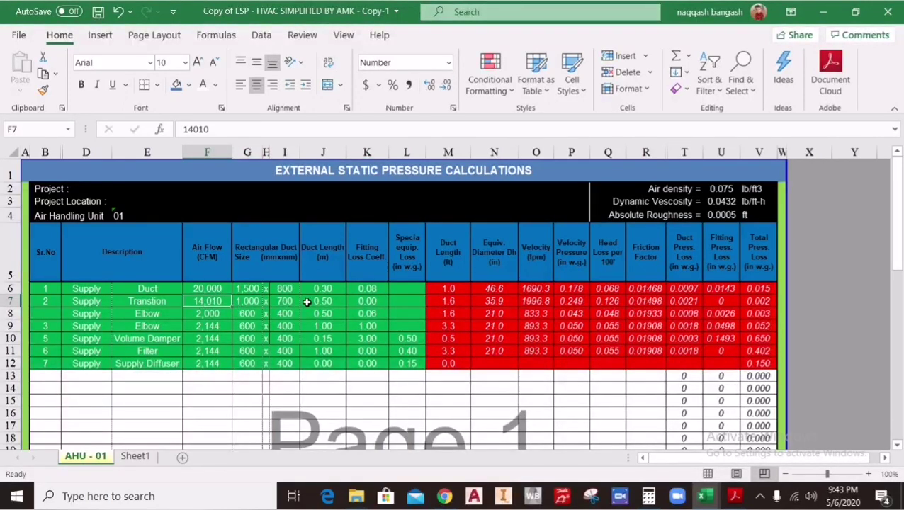
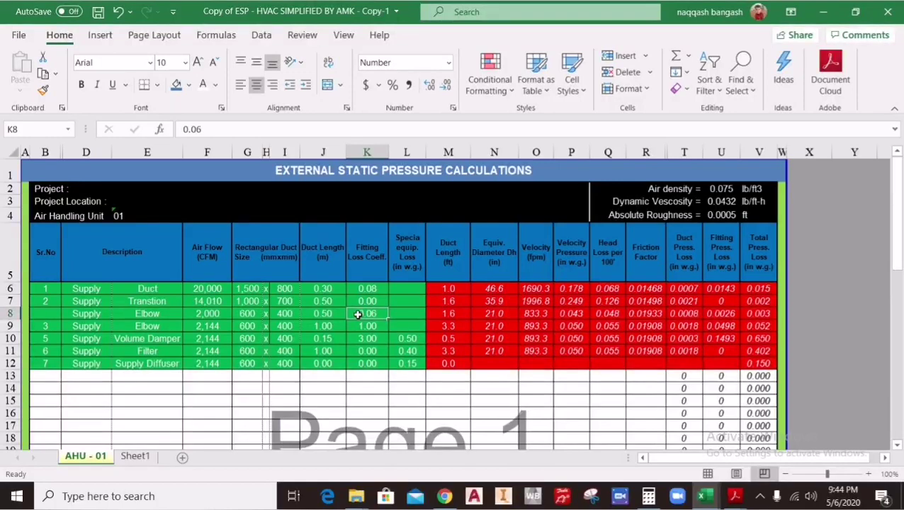
type("0")
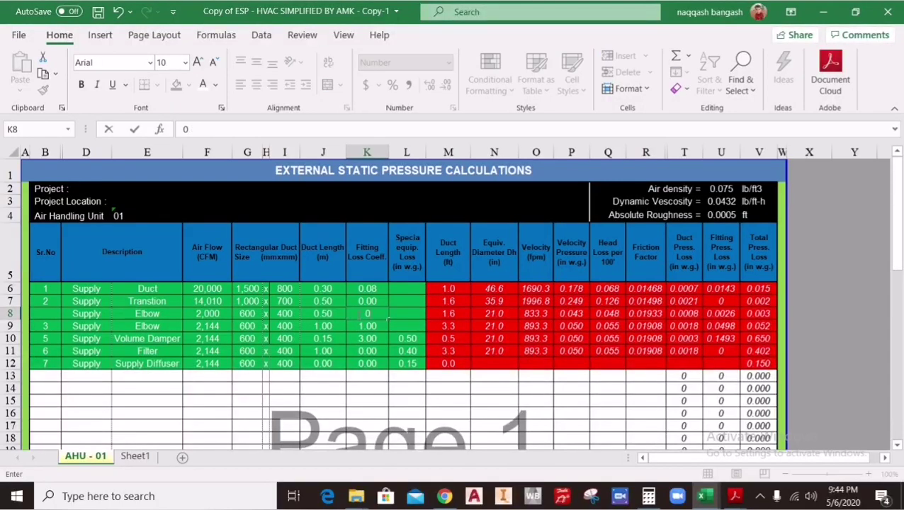
key("Return")
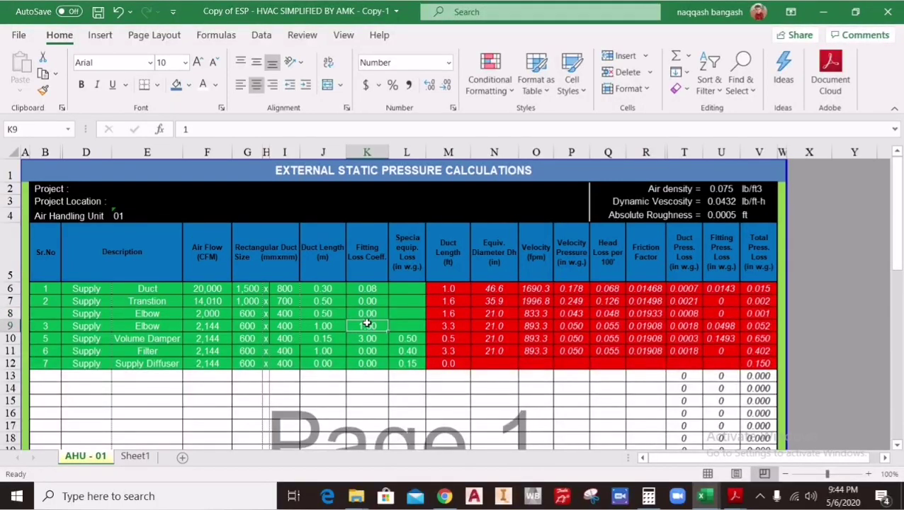
Examine the supply and return subtotals and the total external static pressure with its 10% safety factor below the component table.
scroll(757, 303, "down", 8)
scroll(765, 414, "up", 8)
scroll(744, 338, "down", 3)
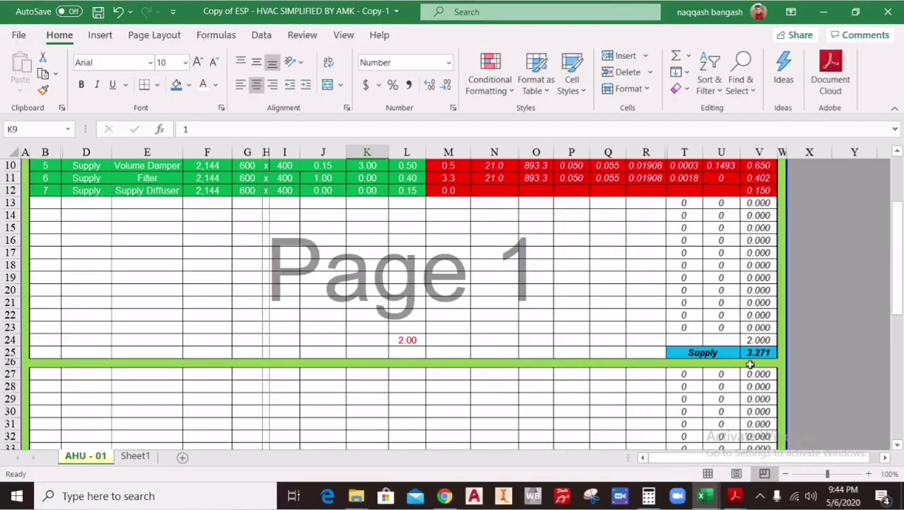
scroll(750, 364, "up", 3)
scroll(319, 362, "down", 2)
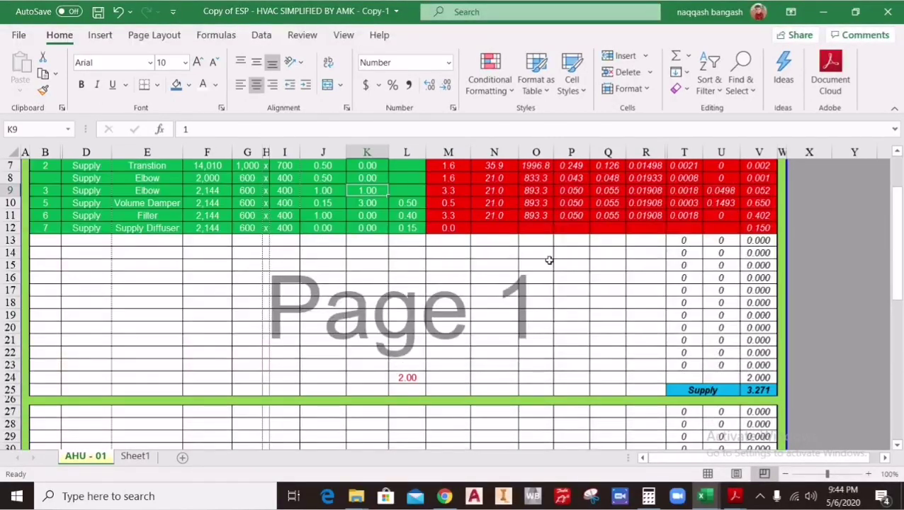
scroll(545, 284, "down", 1)
scroll(579, 355, "down", 4)
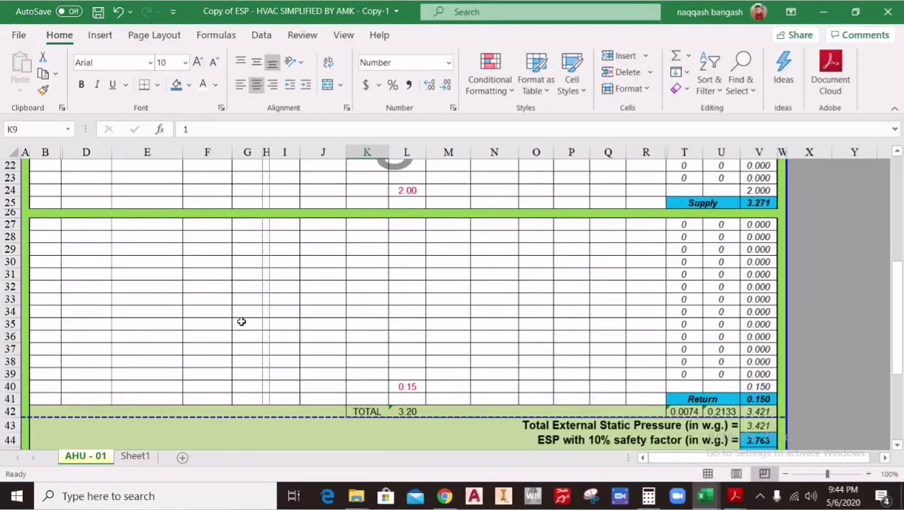
scroll(244, 326, "up", 4)
scroll(178, 269, "up", 2)
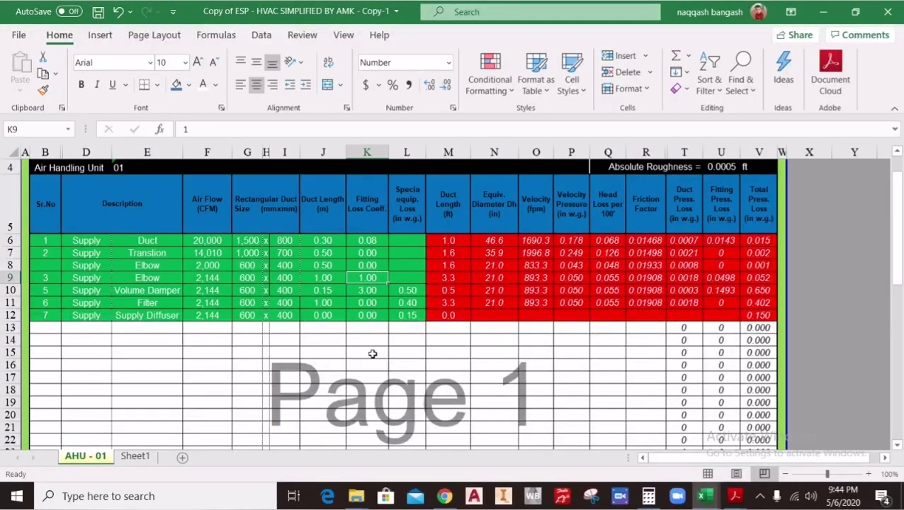
Check the formula behind the external static pressure with 10% safety factor in V44, below the component table.
scroll(758, 396, "down", 3)
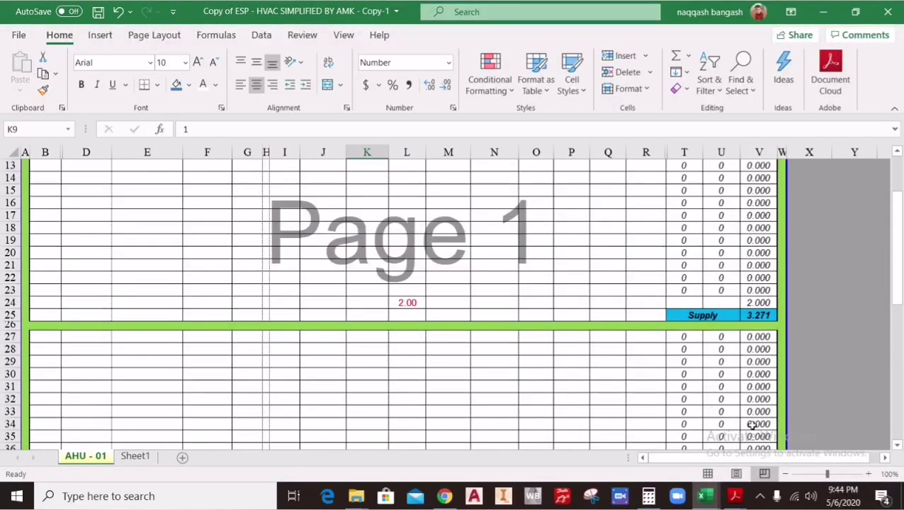
scroll(752, 361, "down", 3)
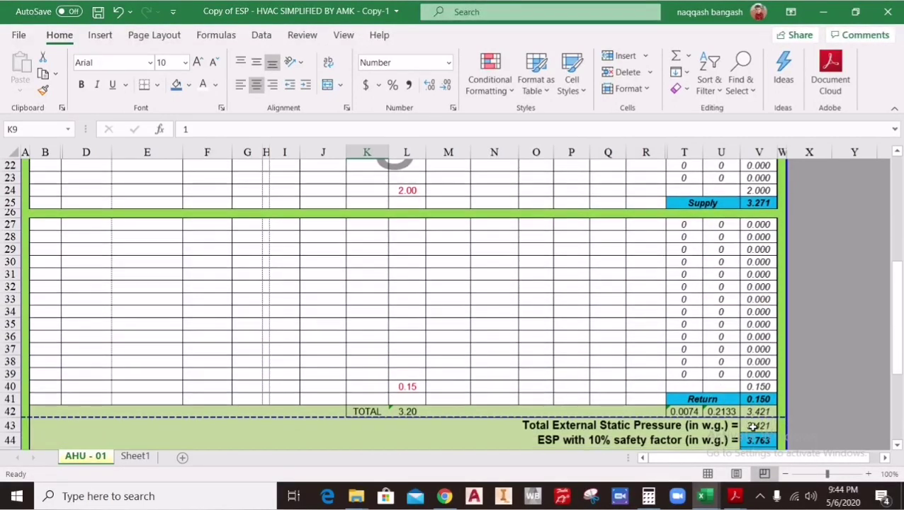
scroll(754, 426, "down", 2)
left_click(759, 369)
scroll(516, 372, "up", 9)
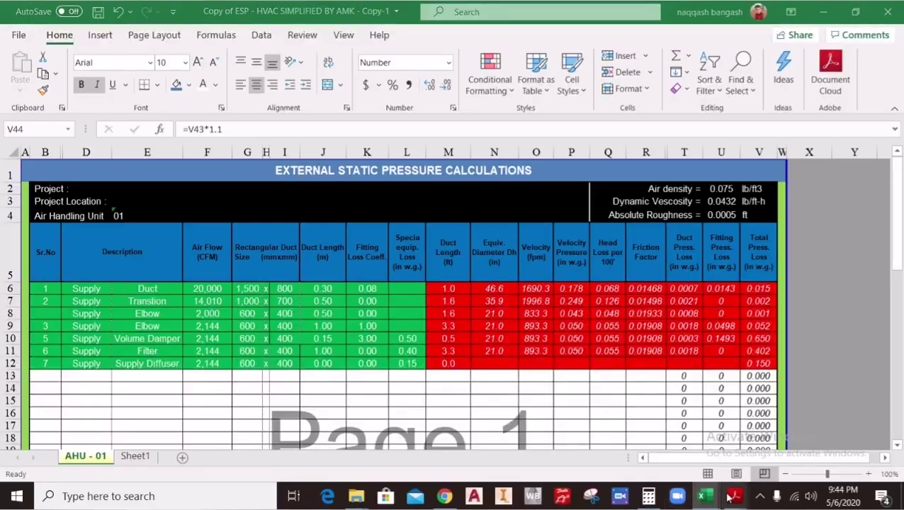
Consult the CR3-1 elbow table in the ASHRAE handbook PDF and check the first elbow's duct dimensions in G8 and I8 of the workbook.
mouse_move(735, 496)
left_click(652, 453)
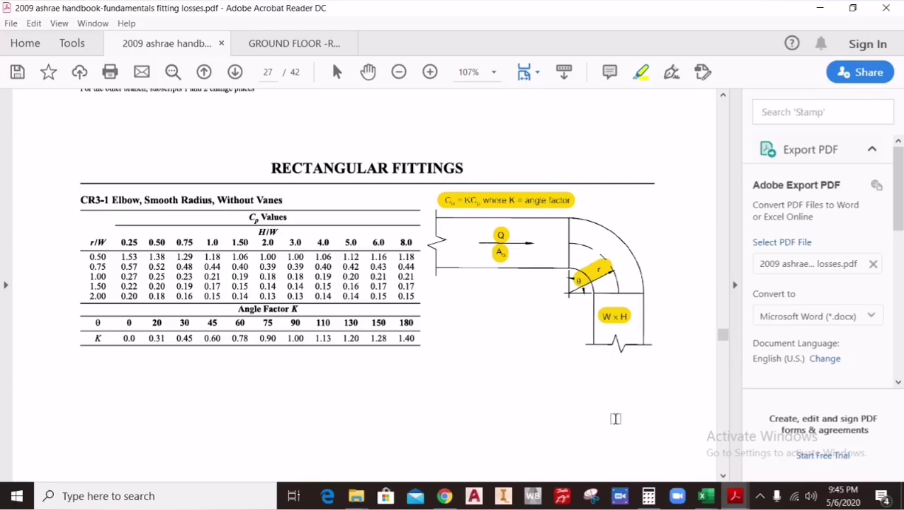
left_click(706, 496)
left_click(245, 315)
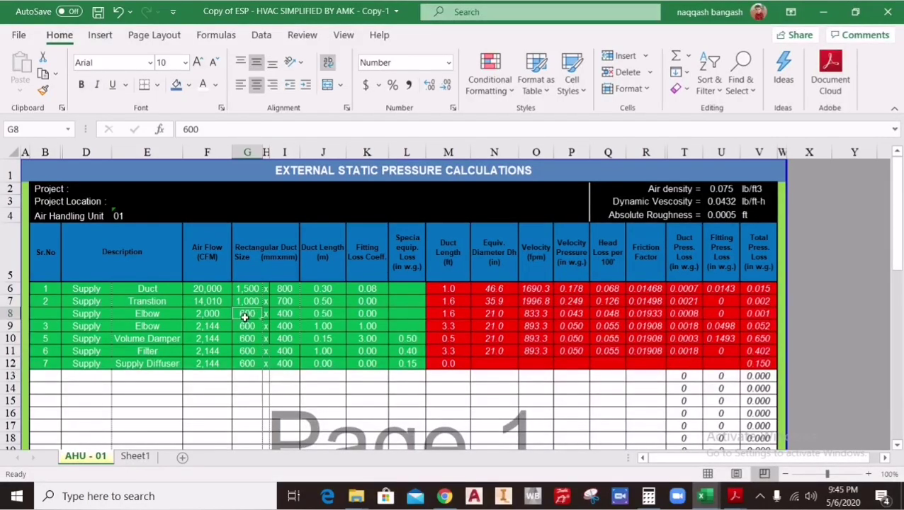
left_click(284, 314)
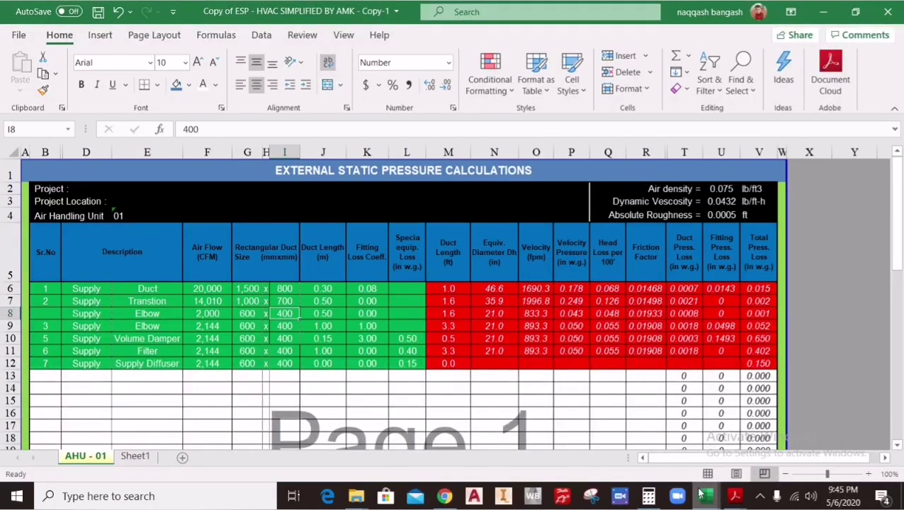
left_click(248, 314)
left_click(283, 314)
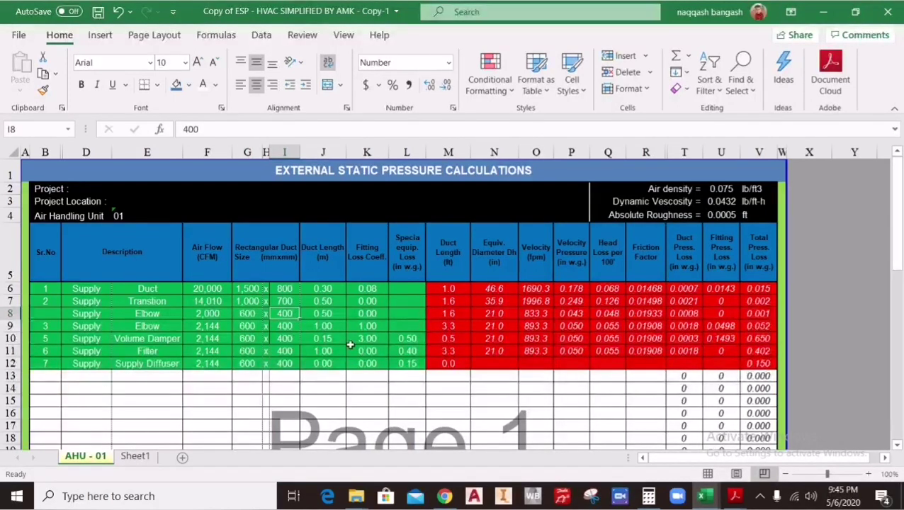
Switch to Calculator and compute the first elbow's H/W ratio as 600 ÷ 400.
left_click(650, 498)
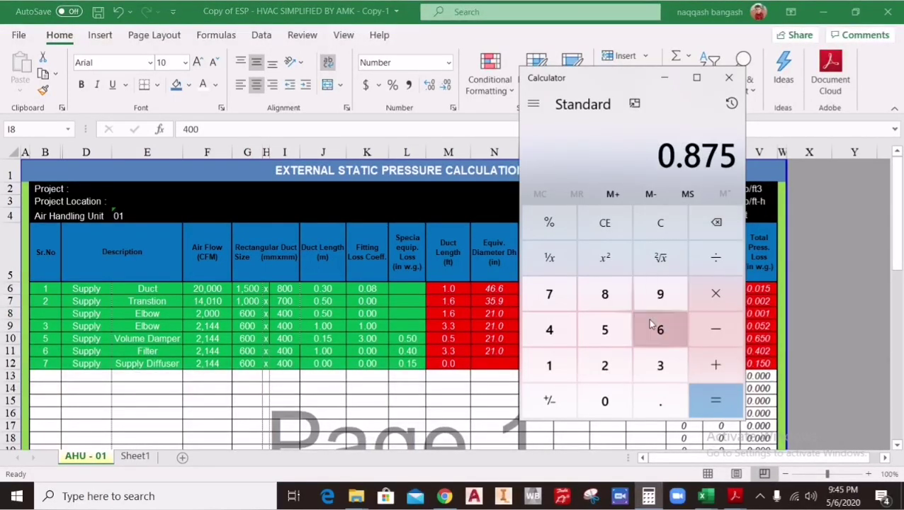
left_click(660, 330)
left_click(605, 401)
left_click(605, 402)
key("slash")
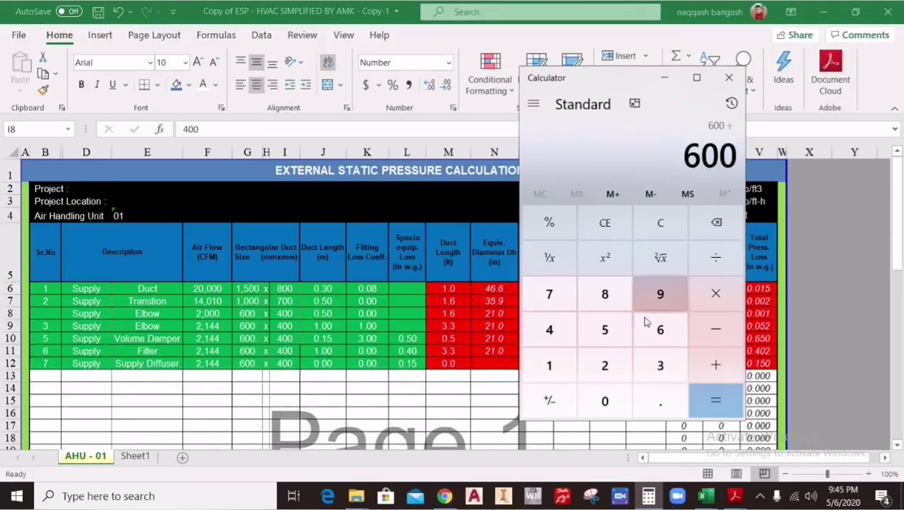
left_click(549, 330)
left_click(605, 401)
left_click(605, 401)
left_click(715, 401)
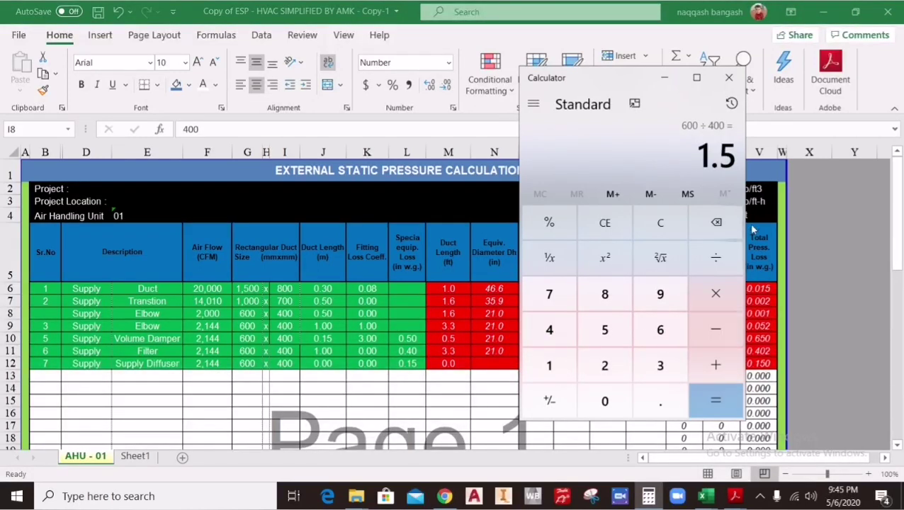
left_click(664, 78)
Return to the CR3-1 table in the ASHRAE handbook PDF and compute the elbow's r/W ratio as 350 ÷ 400 in Calculator.
mouse_move(735, 496)
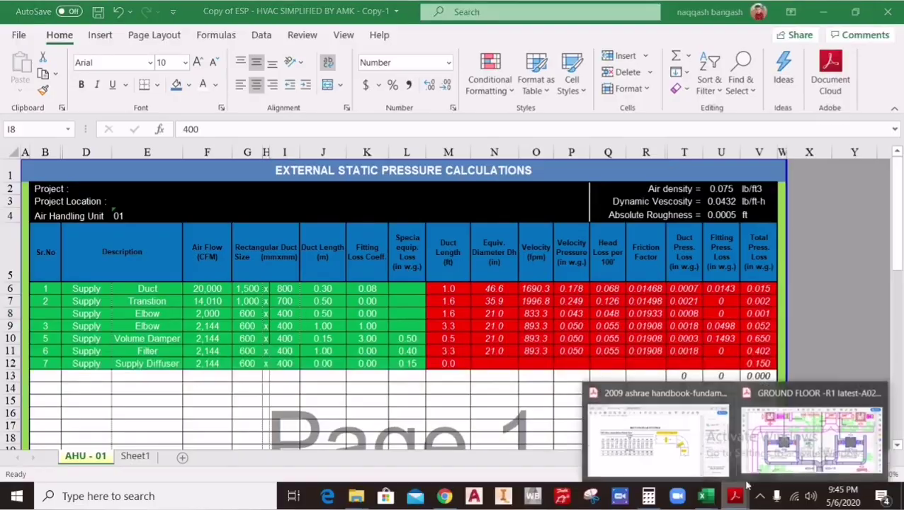
left_click(666, 449)
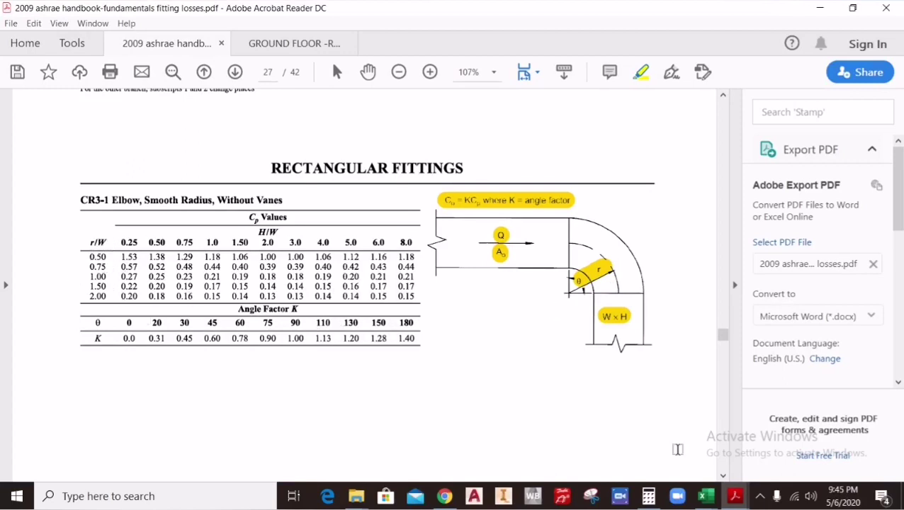
left_click(648, 496)
left_click(653, 230)
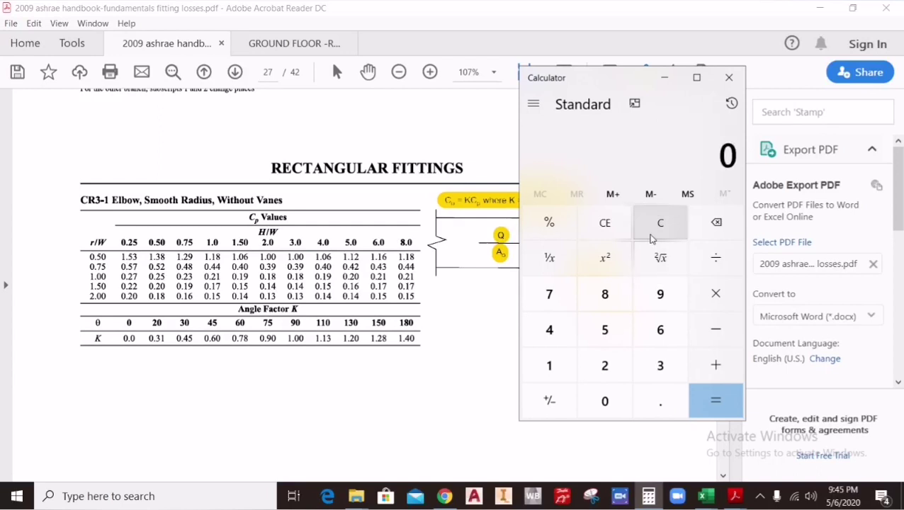
left_click(662, 365)
left_click(607, 333)
left_click(604, 399)
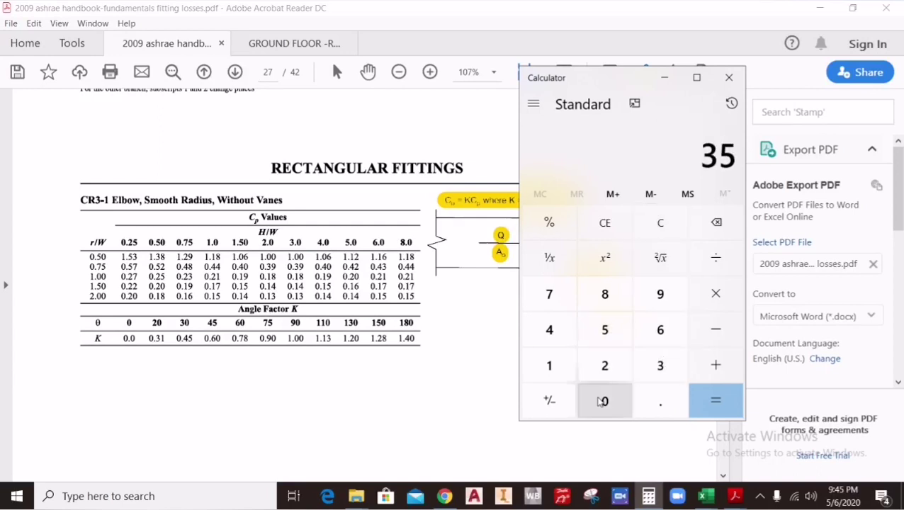
left_click(715, 258)
left_click(549, 329)
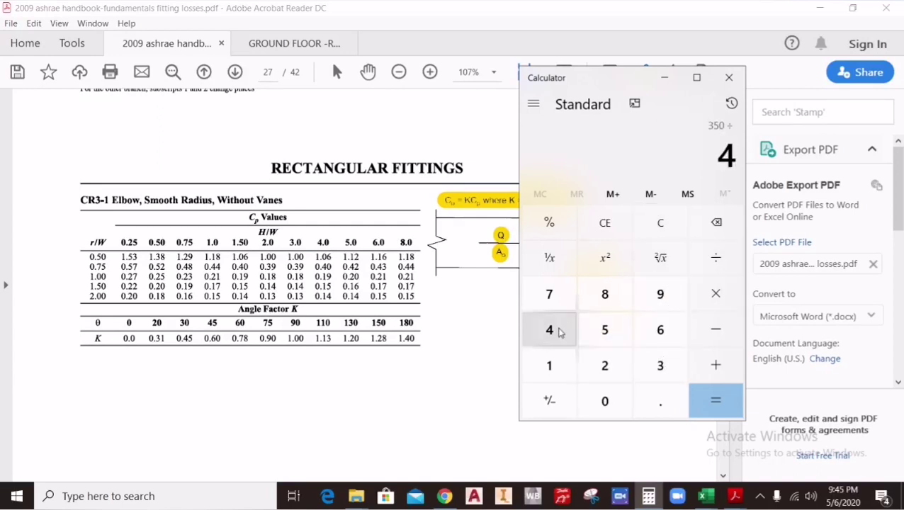
double_click(604, 401)
left_click(724, 402)
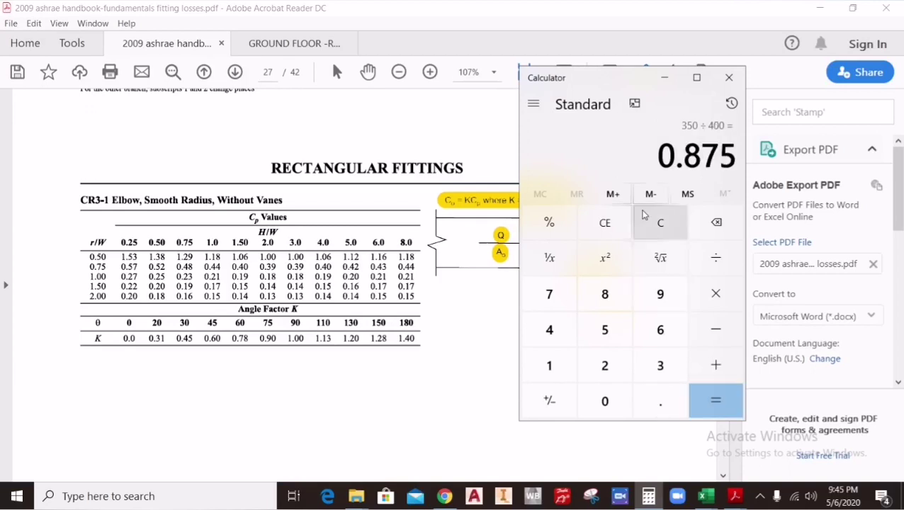
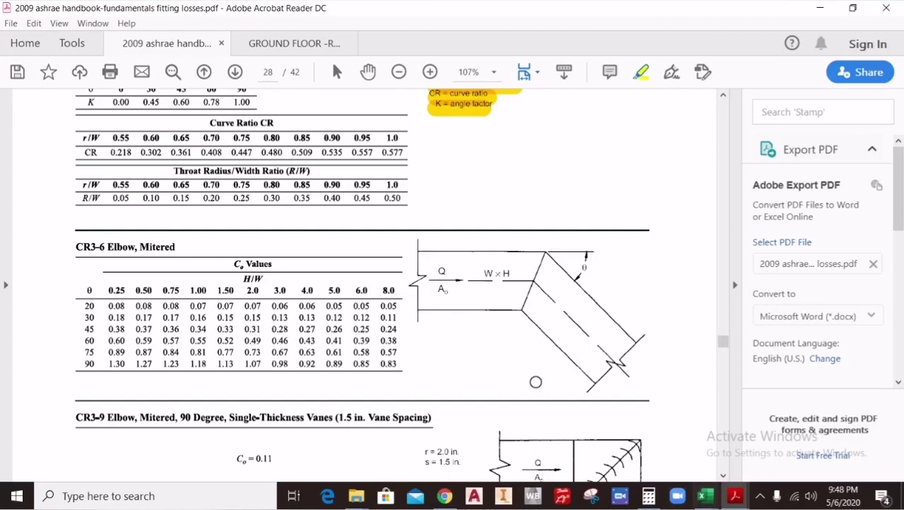
Examine the rectangular fitting tables after CR3-6, from the CR3-9 vaned mitered elbow through the CR3-17 Z-shaped elbow to the CR6-1 screen.
scroll(290, 336, "down", 3)
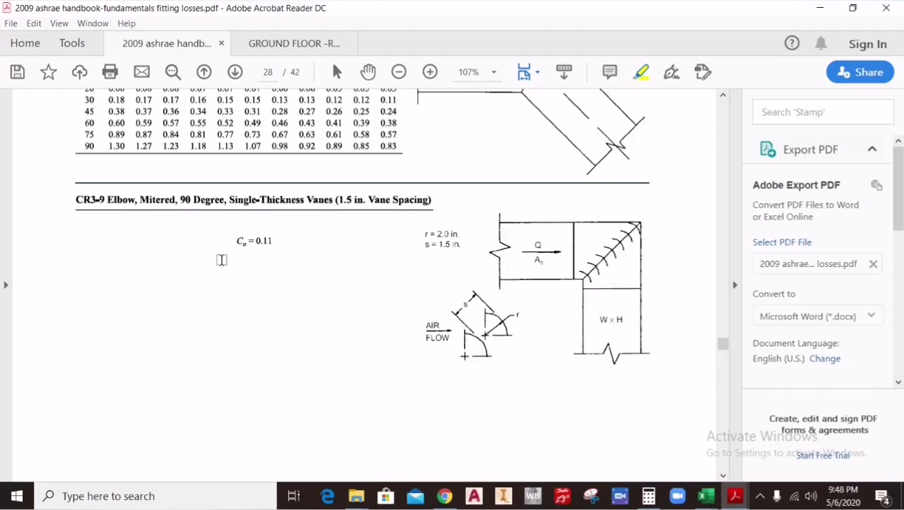
scroll(537, 320, "down", 10)
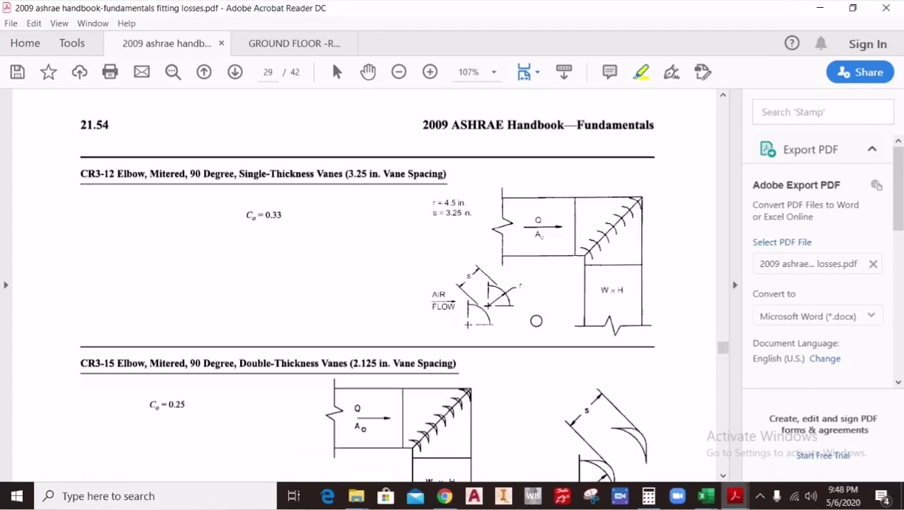
scroll(529, 324, "down", 6)
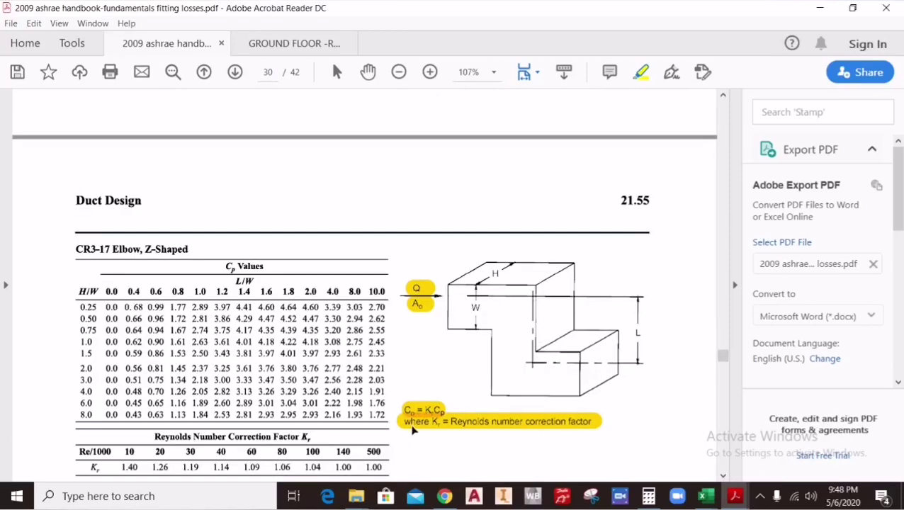
scroll(414, 437, "down", 1)
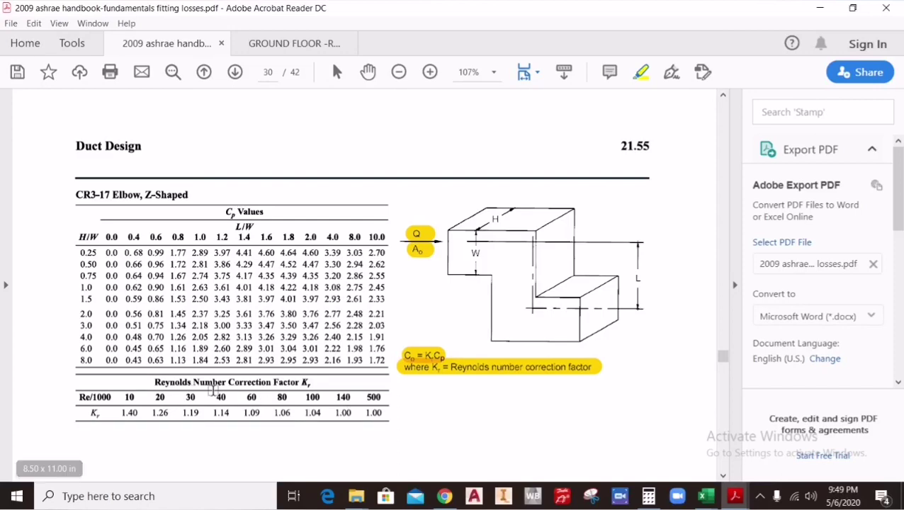
scroll(351, 407, "down", 10)
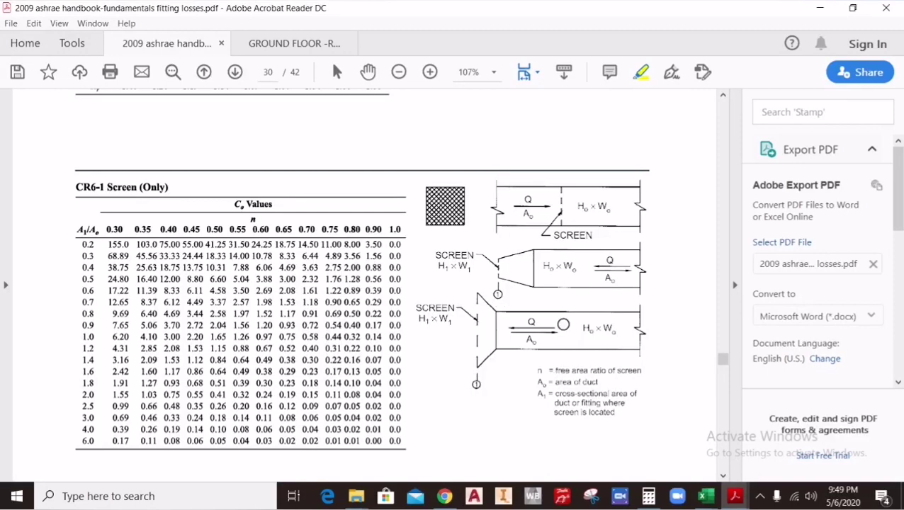
scroll(473, 323, "down", 3)
scroll(473, 322, "down", 3)
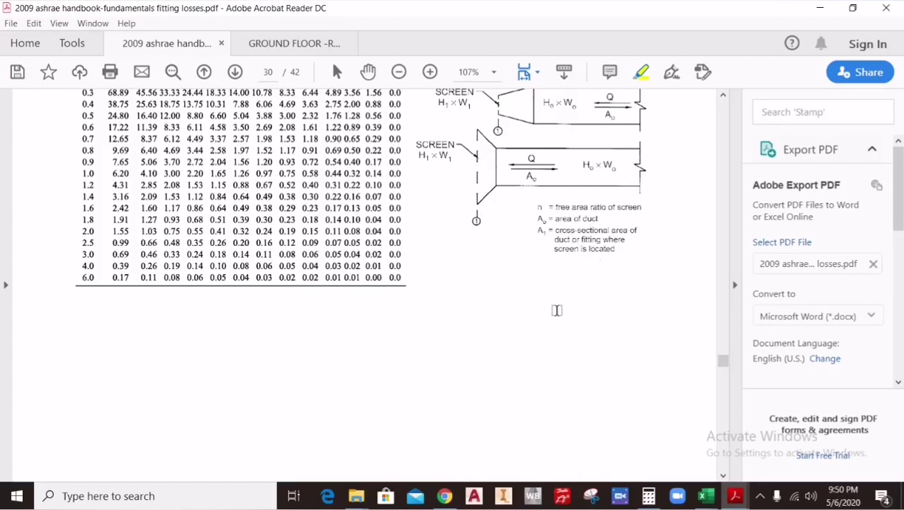
scroll(605, 265, "up", 3)
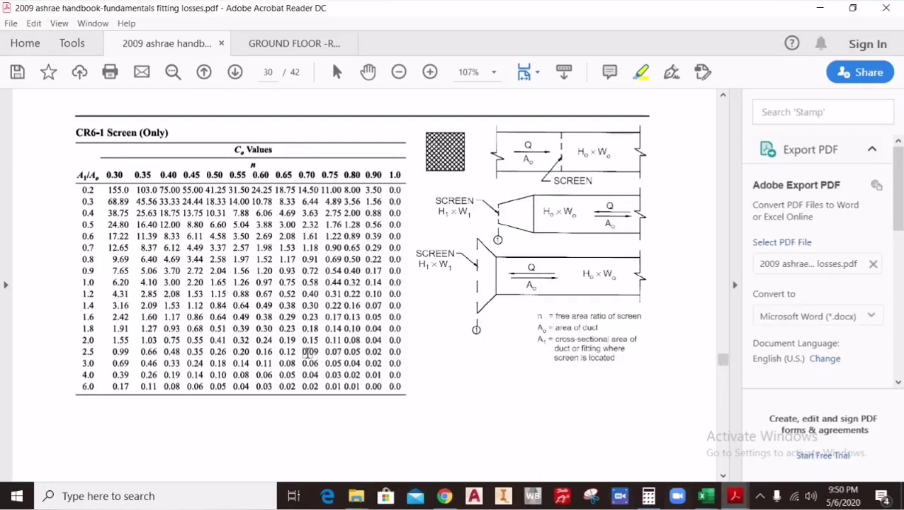
Find the CR9-1 butterfly damper table on page 31 of the handbook PDF.
scroll(298, 352, "down", 10)
scroll(298, 351, "down", 12)
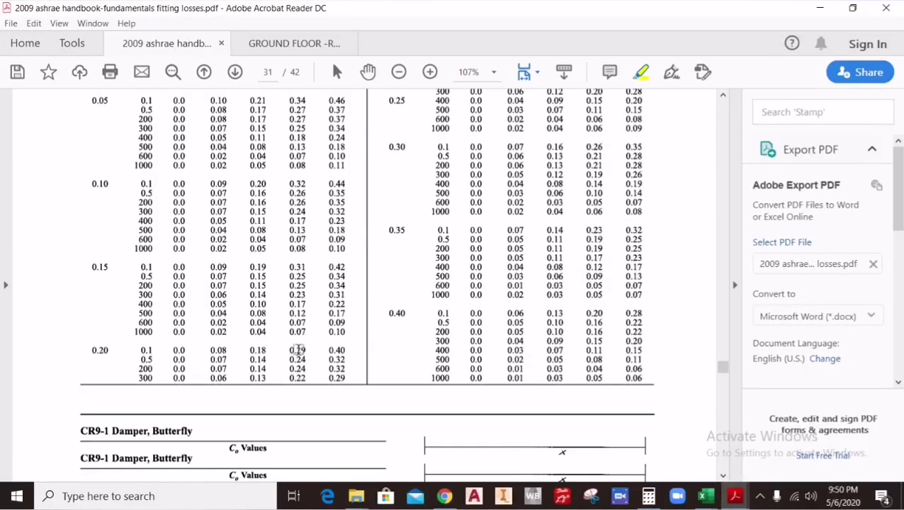
scroll(381, 362, "up", 12)
scroll(381, 362, "down", 8)
scroll(381, 361, "down", 3)
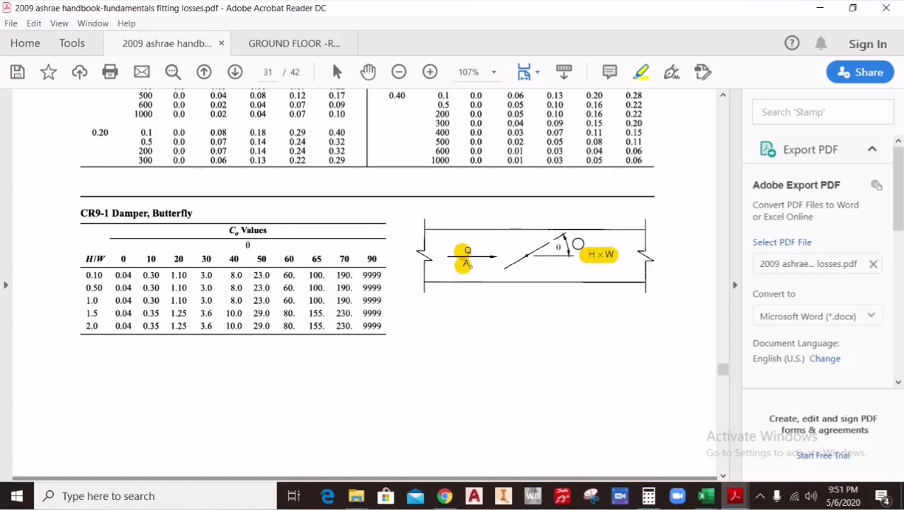
Check the volume damper's duct size in G10 and I10 of the static pressure workbook and compute its H/W ratio as 600 ÷ 400 in Calculator.
mouse_move(706, 496)
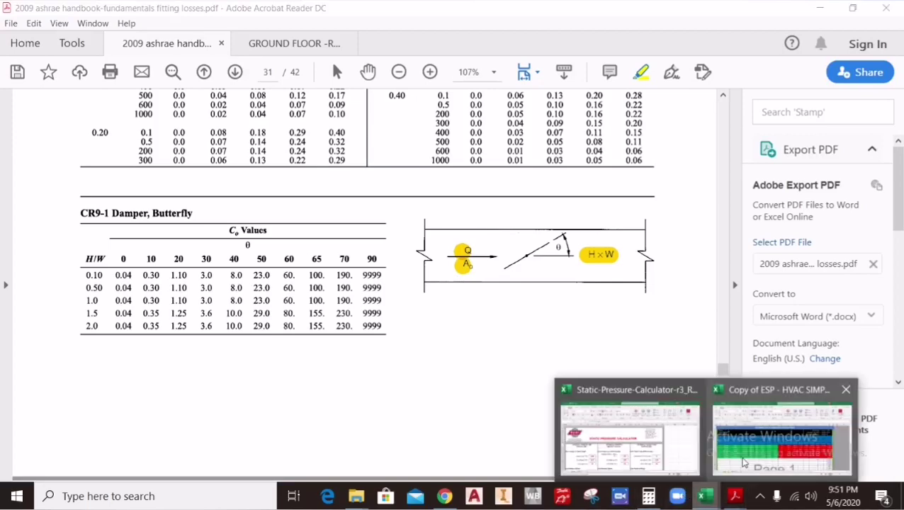
left_click(744, 454)
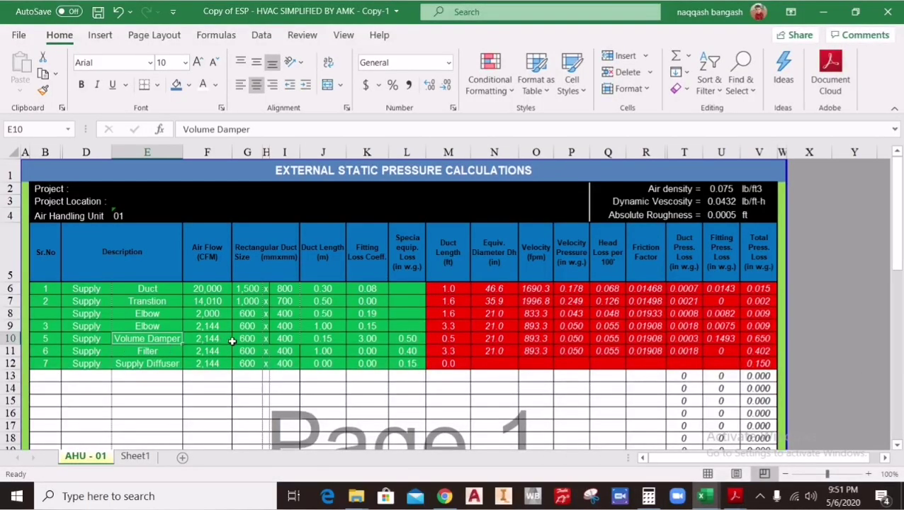
left_click(247, 339)
left_click(282, 342)
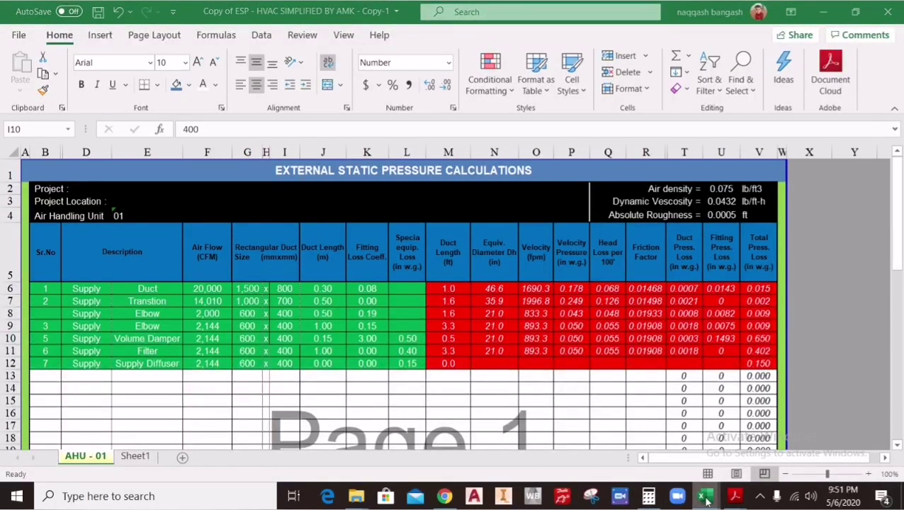
left_click(648, 496)
left_click(659, 223)
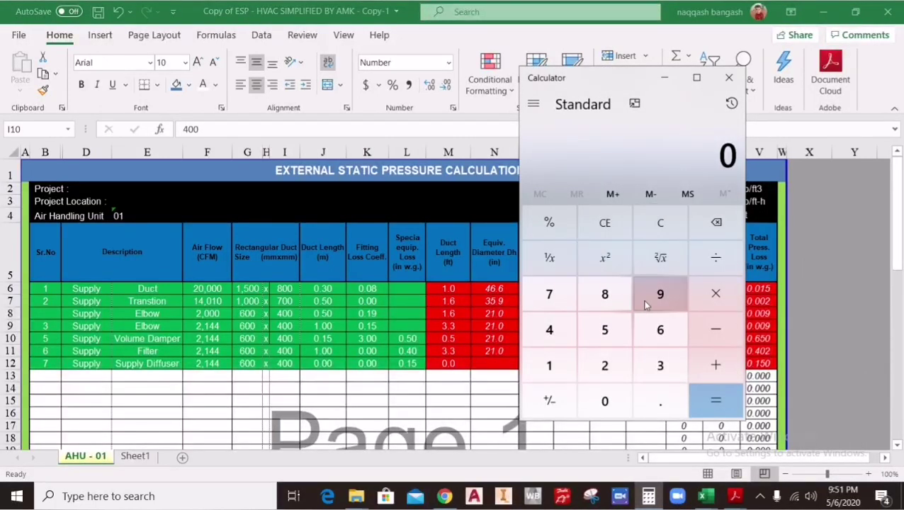
left_click(658, 330)
double_click(604, 401)
left_click(712, 261)
left_click(549, 330)
double_click(604, 401)
left_click(704, 408)
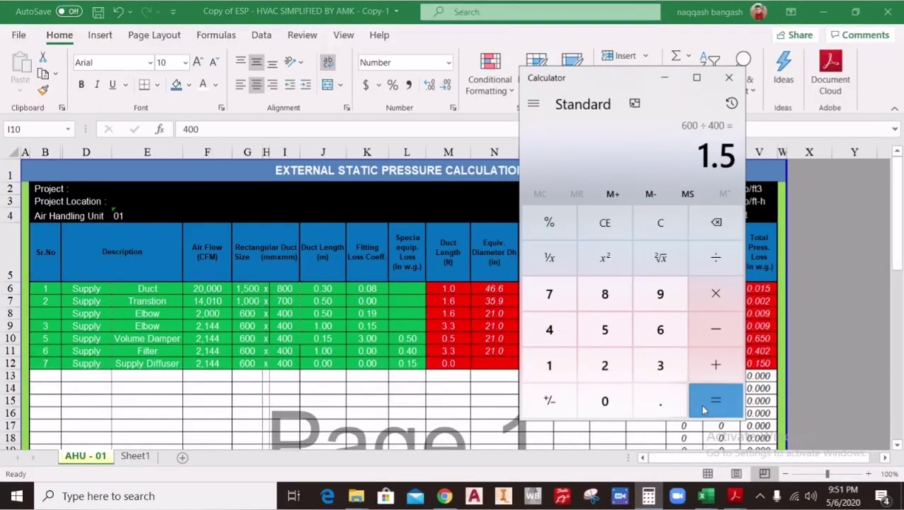
Look up the damper coefficient in the handbook's CR9-1 table and check it against the volume damper's fitting loss coefficient in K10 of the workbook.
left_click(701, 495)
mouse_move(735, 496)
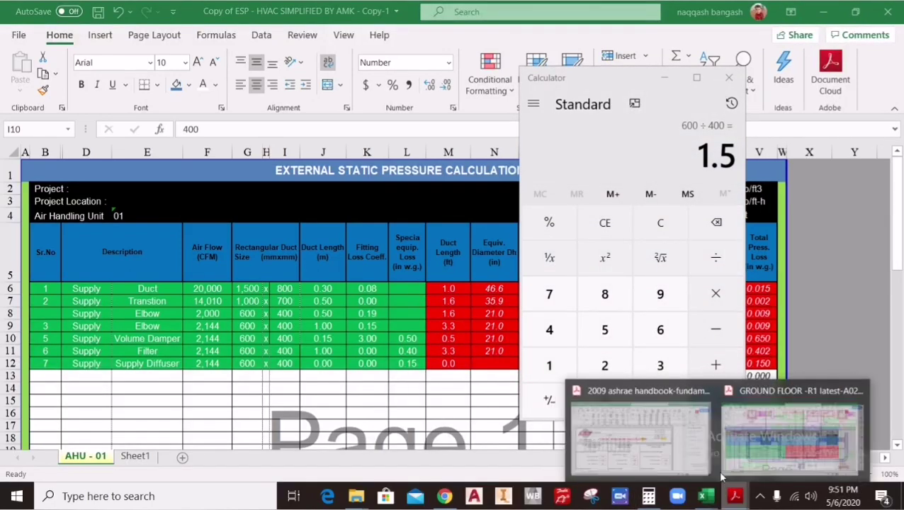
left_click(638, 433)
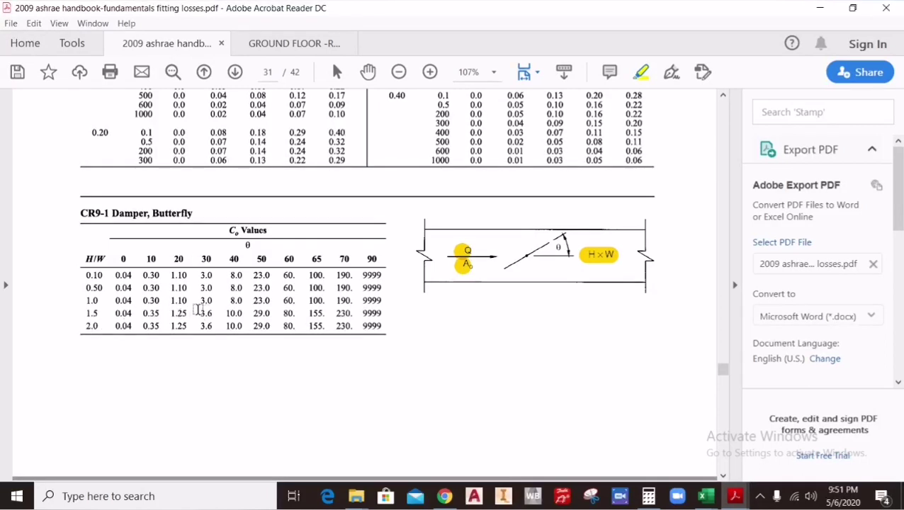
mouse_move(709, 502)
left_click(769, 432)
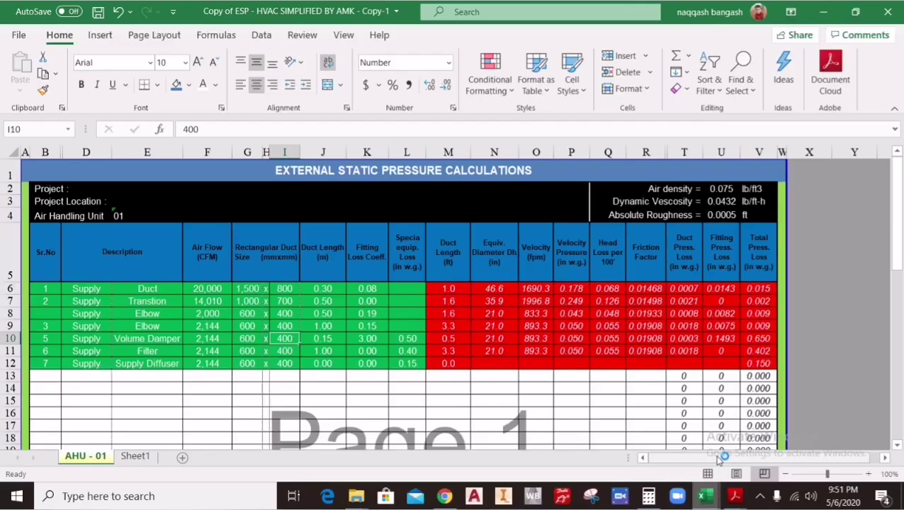
left_click(370, 340)
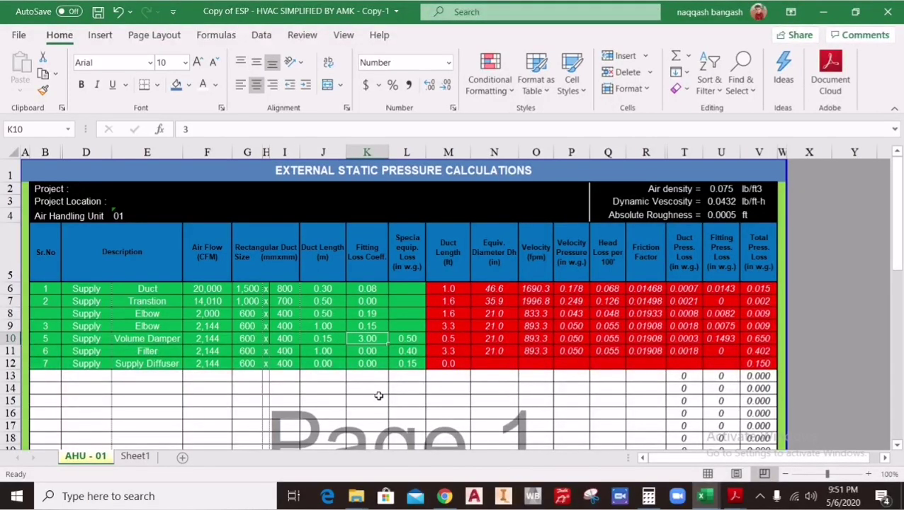
Set the volume damper's fitting loss coefficient in K10 to 3.6 and review the external static pressure totals below the table.
type("3.")
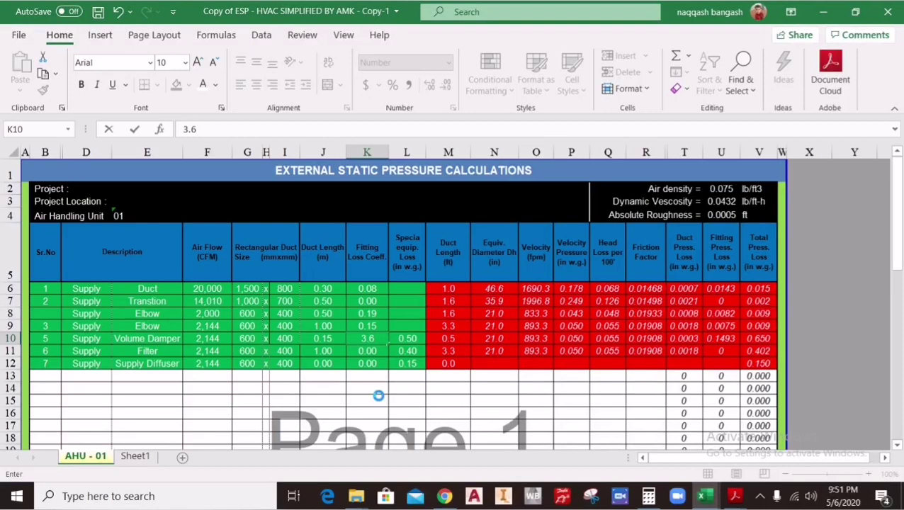
left_click(380, 396)
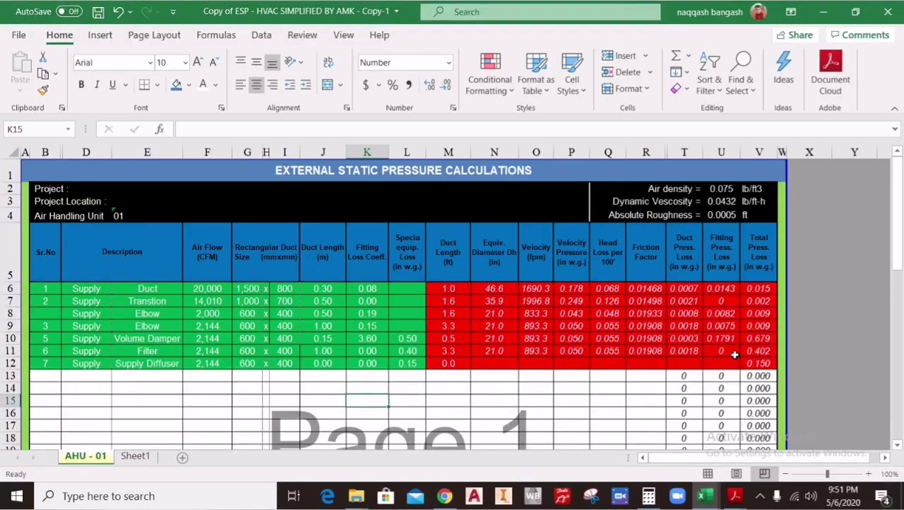
mouse_move(705, 496)
left_click(732, 466)
scroll(559, 398, "down", 8)
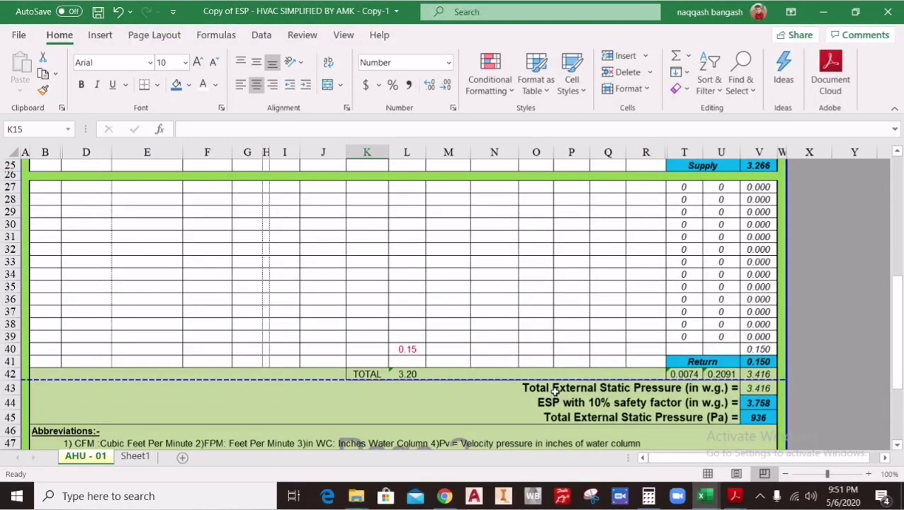
scroll(556, 391, "up", 8)
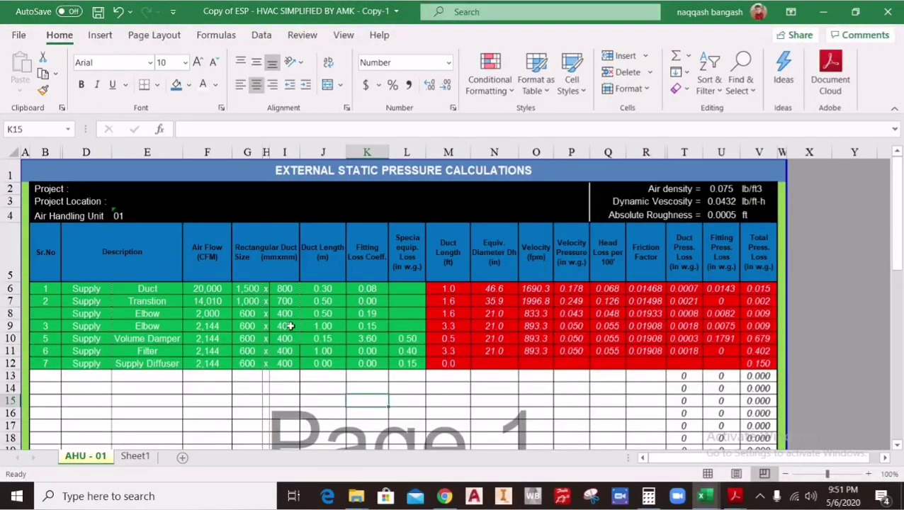
scroll(628, 337, "down", 7)
scroll(381, 342, "up", 6)
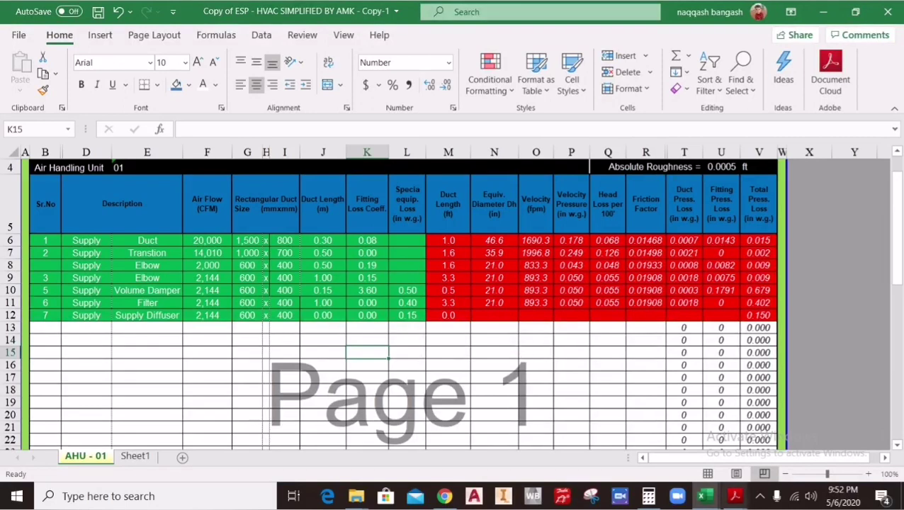
Switch to the 2009 ASHRAE handbook PDF and examine the exhaust/return fitting tables ER2-1 to ER4-3 and the ED5-1 converging wye tables.
mouse_move(721, 498)
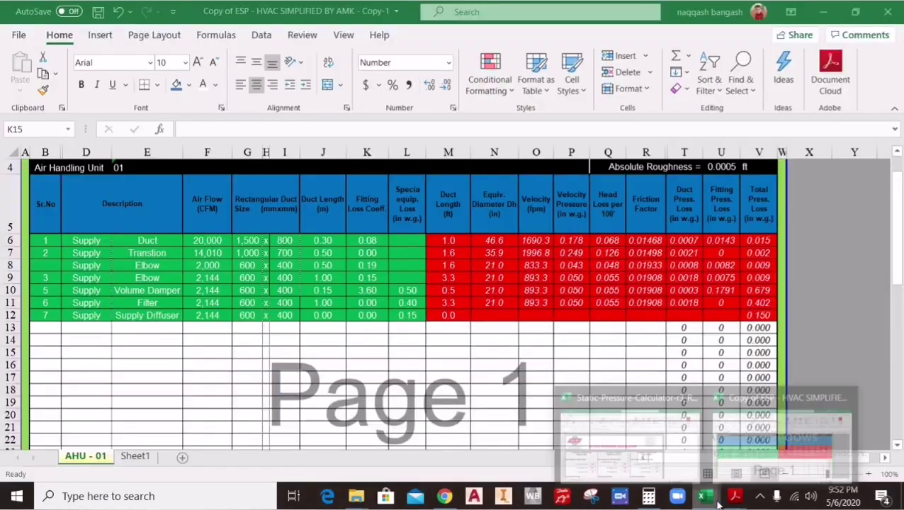
left_click(648, 436)
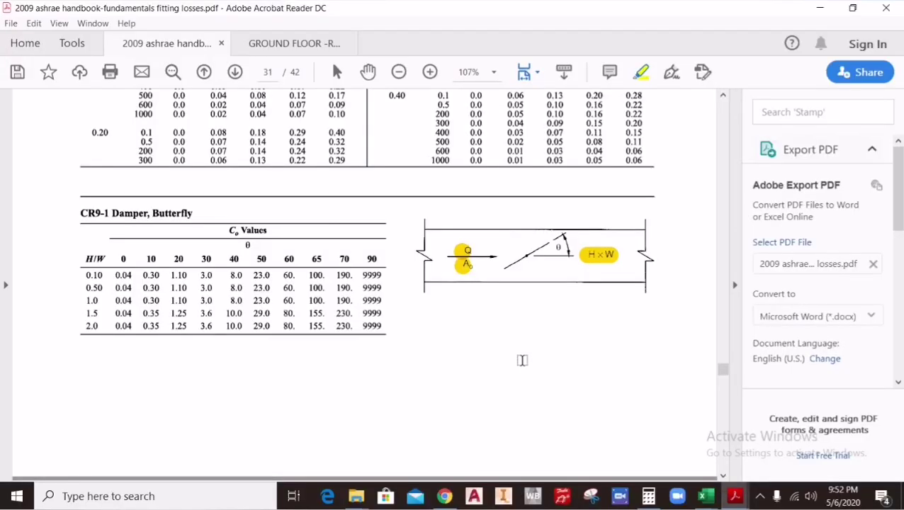
scroll(521, 358, "down", 5)
scroll(527, 356, "down", 10)
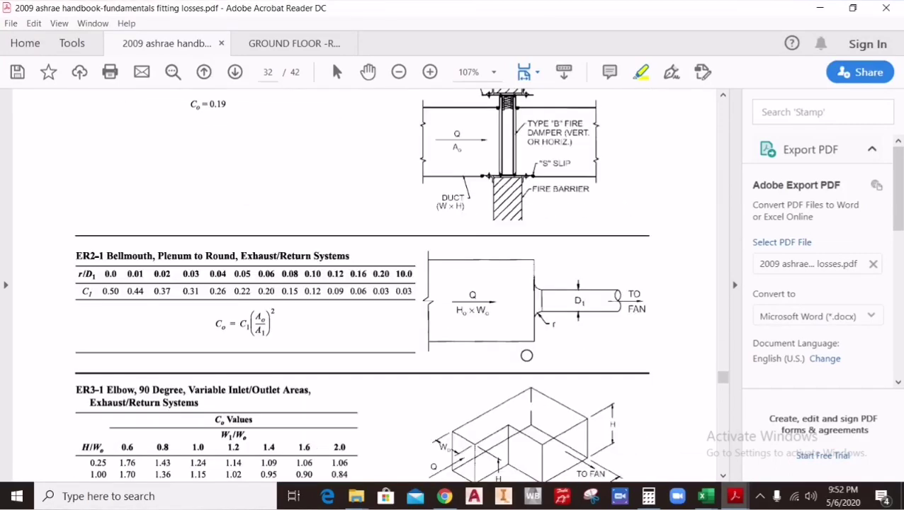
scroll(526, 356, "down", 4)
scroll(526, 355, "up", 2)
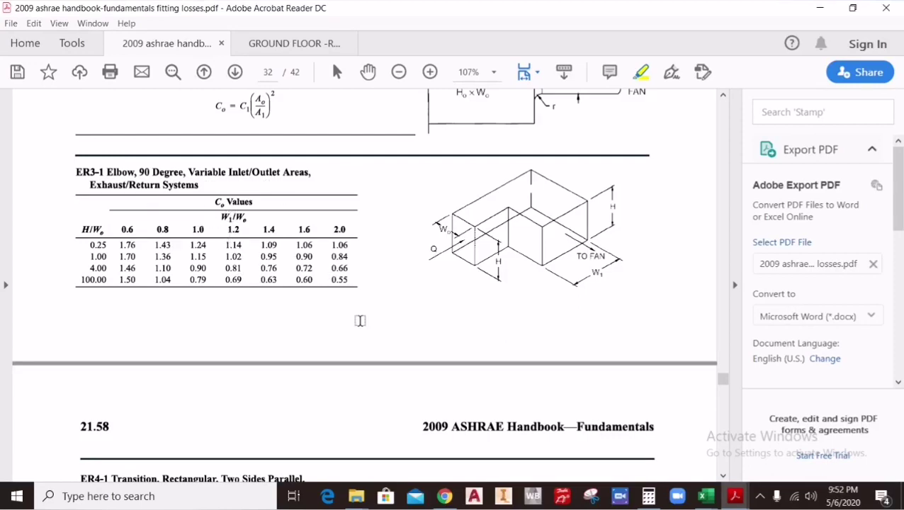
scroll(371, 327, "down", 5)
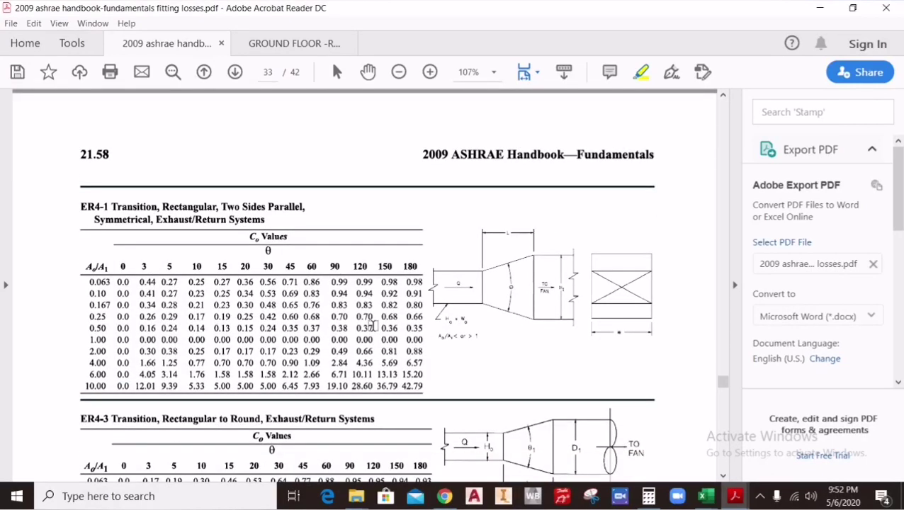
scroll(373, 326, "down", 2)
scroll(375, 326, "up", 7)
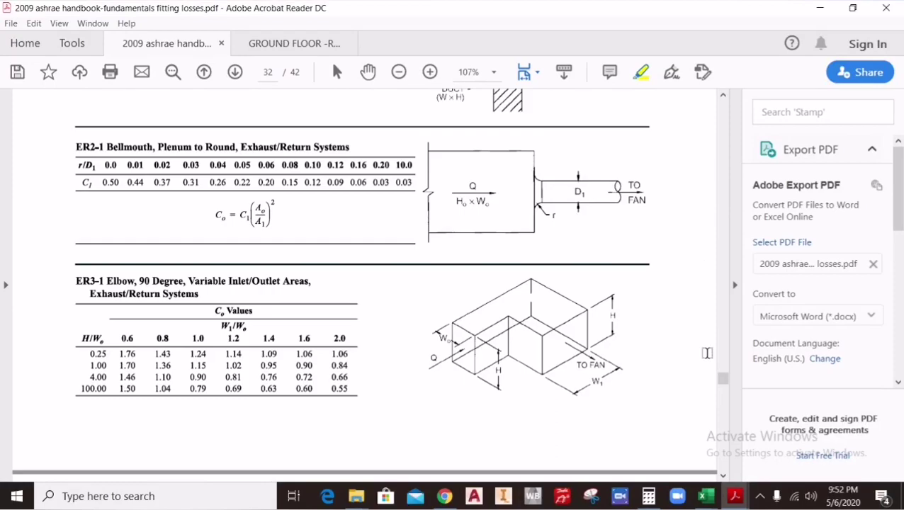
left_click_drag(722, 377, 750, 155)
scroll(187, 333, "up", 2)
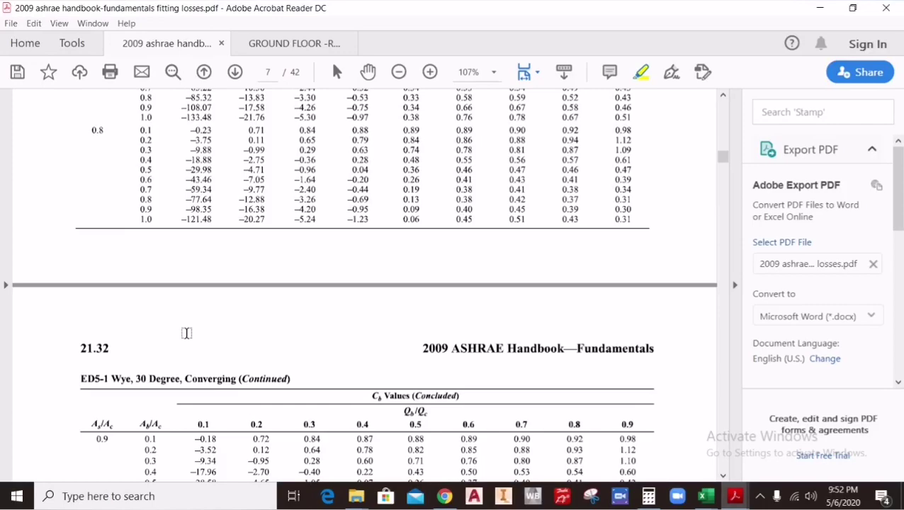
scroll(187, 333, "up", 20)
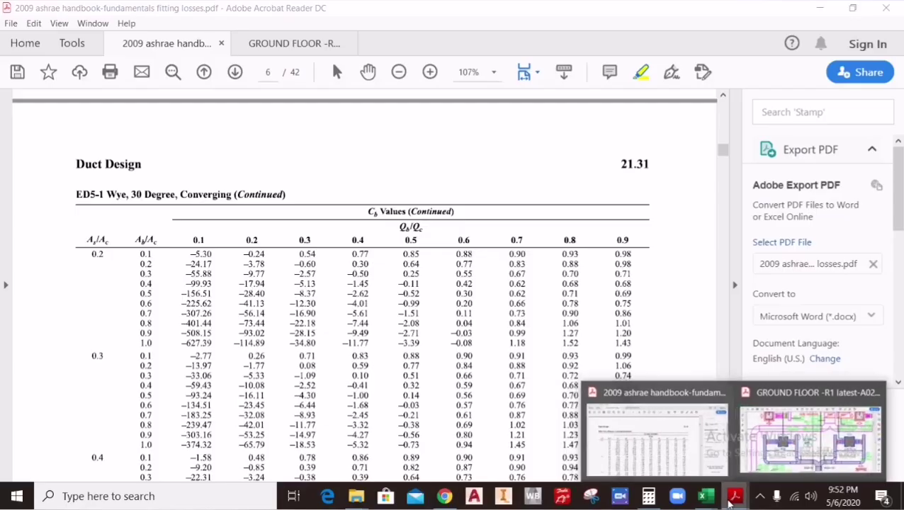
Switch to the GROUND FLOOR duct layout PDF and examine the ductwork around the GC/MS LAB.
left_click(810, 439)
scroll(388, 285, "down", 1)
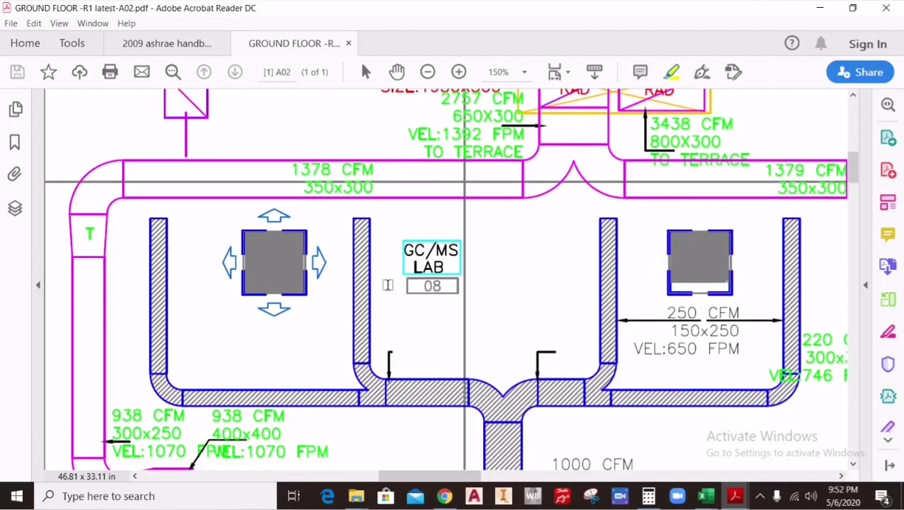
scroll(388, 285, "up", 1)
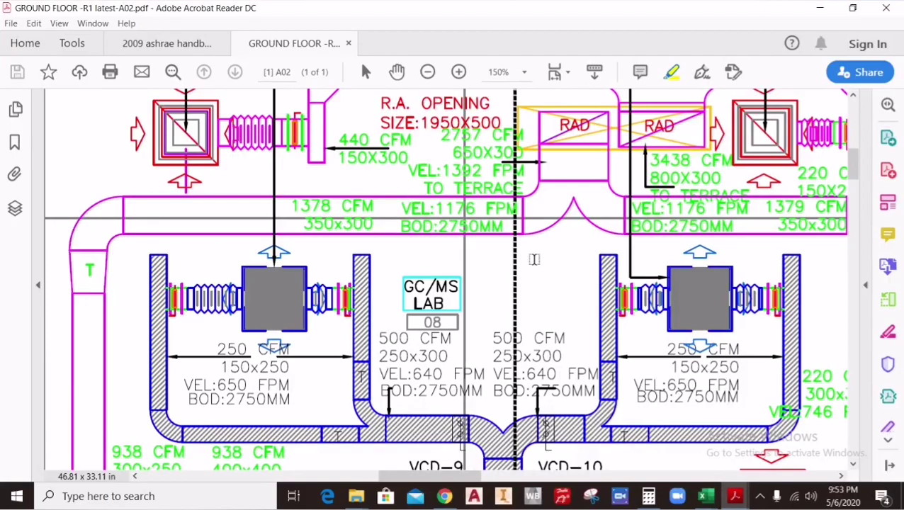
Return to the Copy of ESP workbook and inspect the formula for Total External Static Pressure (Pa) in V45.
mouse_move(705, 496)
left_click(787, 429)
scroll(540, 422, "down", 10)
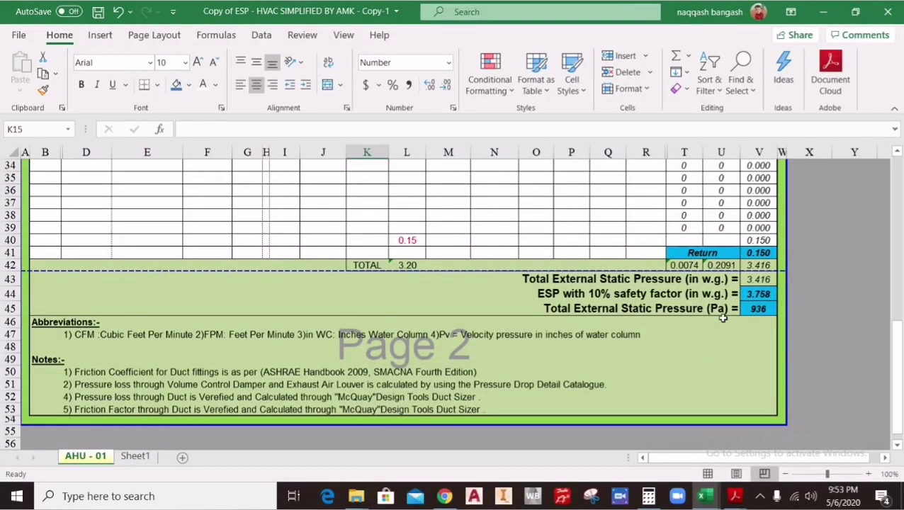
left_click(760, 309)
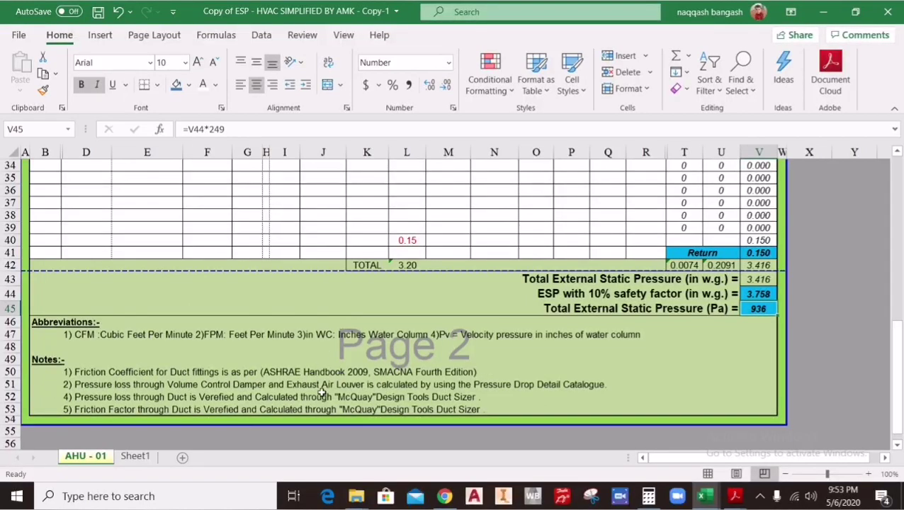
Examine the Rectangular Branch Coefficient table on Sheet1 and return to the AHU - 01 sheet.
left_click(135, 455)
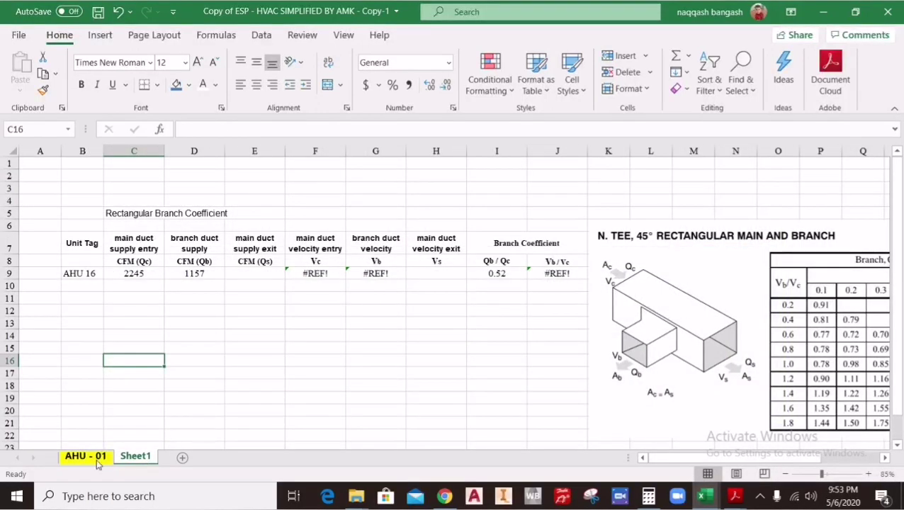
left_click(238, 299)
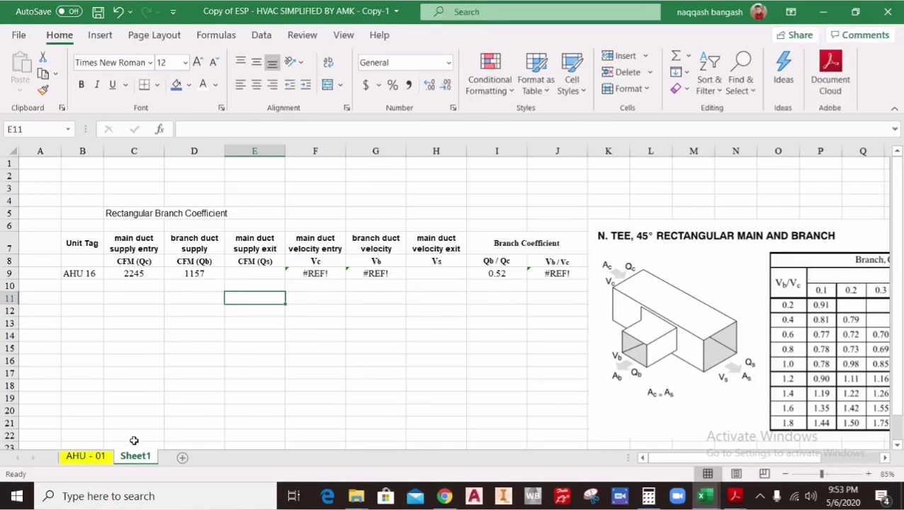
left_click(353, 337)
left_click(85, 456)
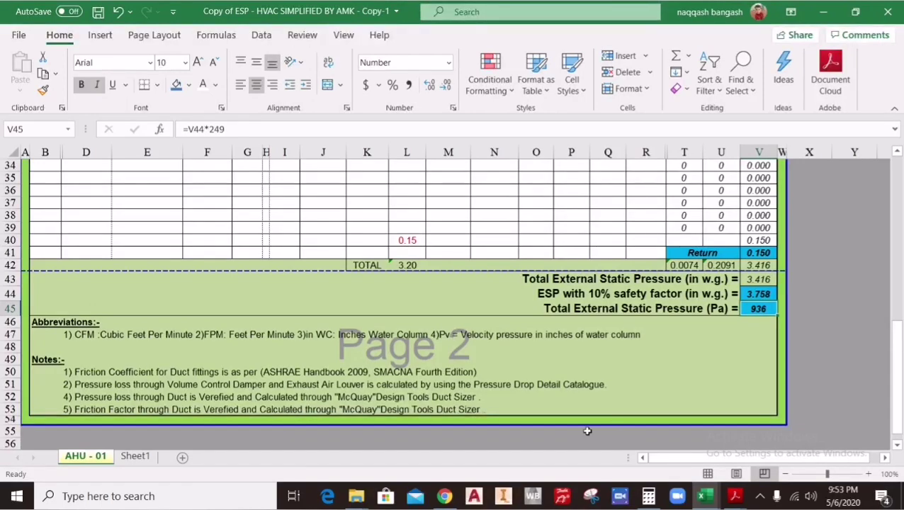
Check the first duct's air flow in F6 and review the external static pressure results in rows 43 to 45.
scroll(585, 428, "up", 11)
left_click(208, 287)
scroll(511, 354, "down", 8)
scroll(511, 354, "down", 2)
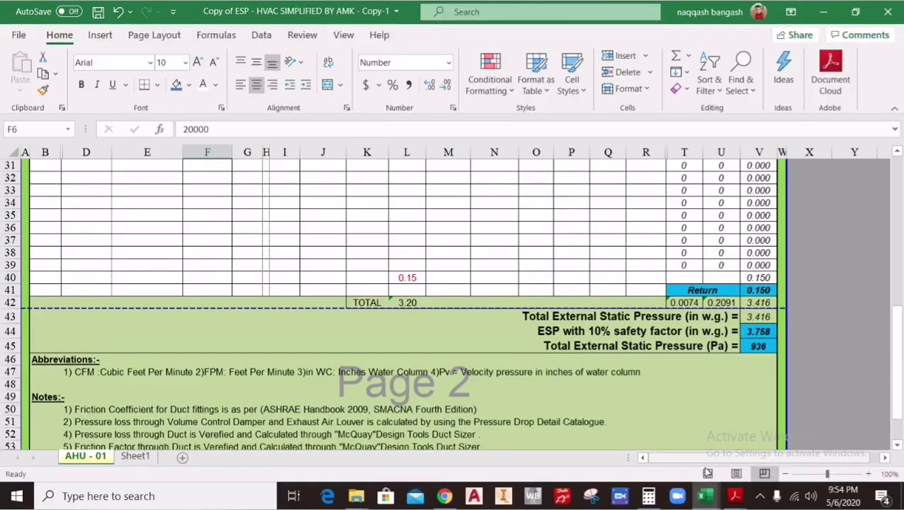
Examine the duct sizing and friction loss sections of the Static-Pressure-Calculator workbook, and return to the Copy of ESP workbook.
mouse_move(707, 499)
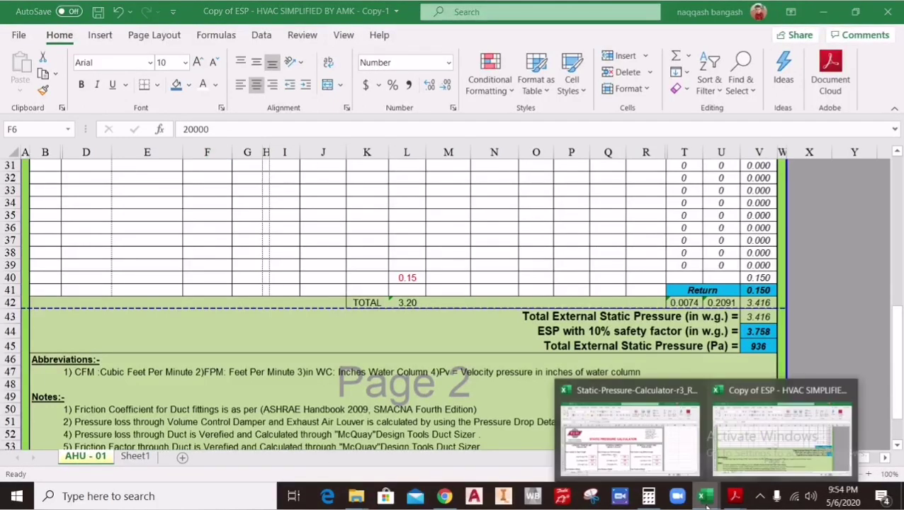
left_click(616, 434)
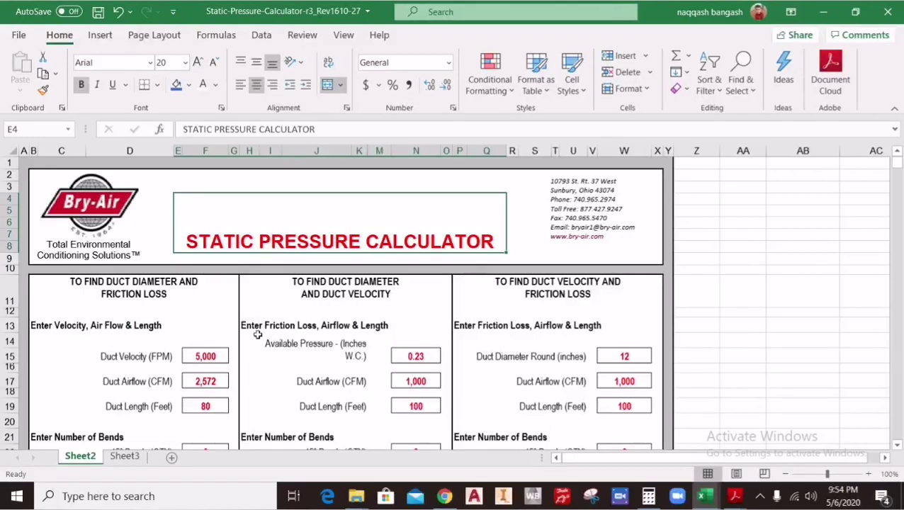
scroll(257, 336, "down", 7)
scroll(257, 337, "up", 3)
scroll(257, 337, "up", 4)
scroll(391, 291, "down", 1)
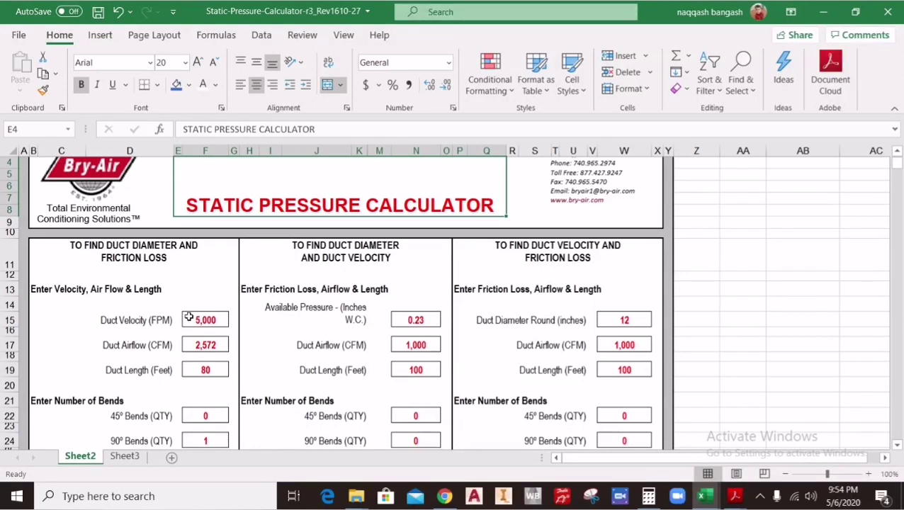
scroll(188, 318, "down", 7)
mouse_move(715, 500)
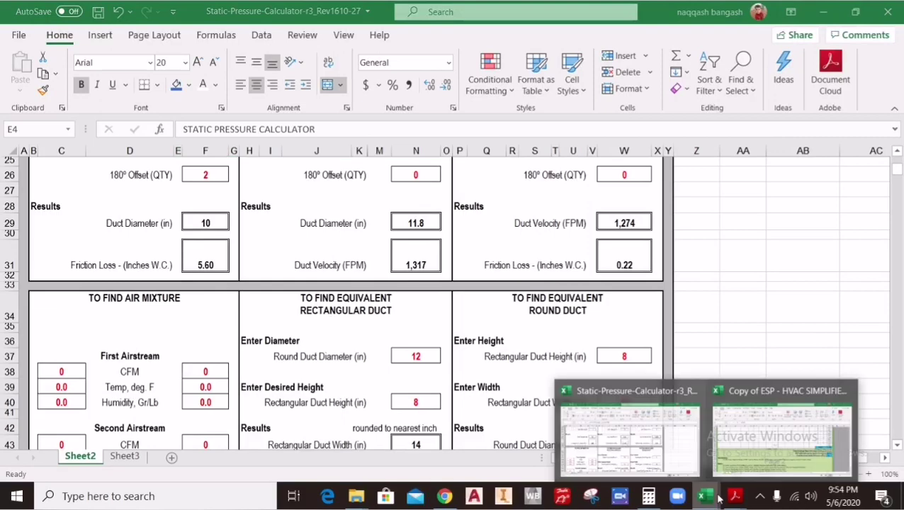
left_click(737, 469)
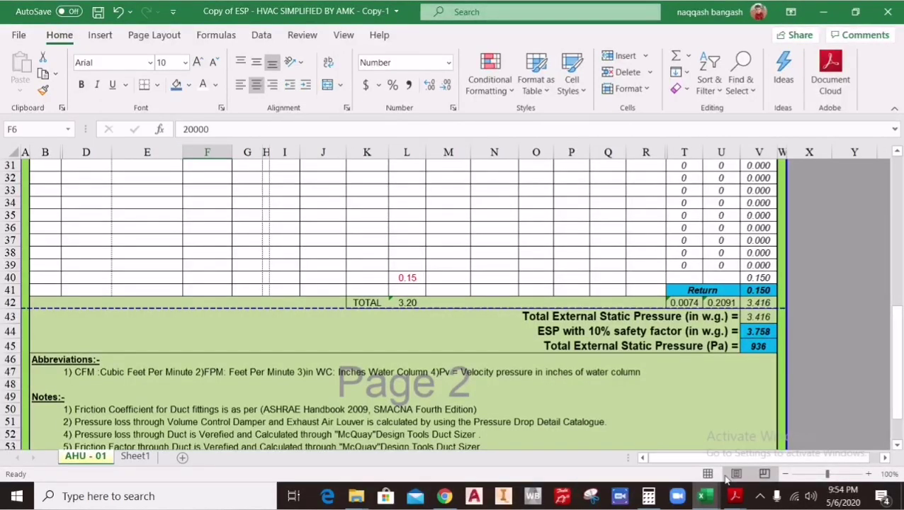